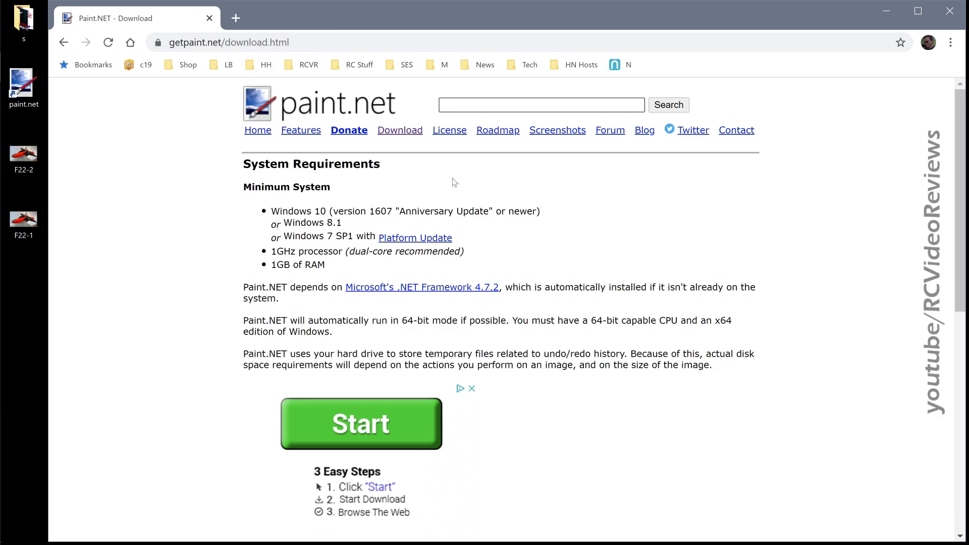
# - Find the Download table on getpaint.net and choose the free dotPDN 'Download Now' mirror
pyautogui.scroll(-7, 502, 225)
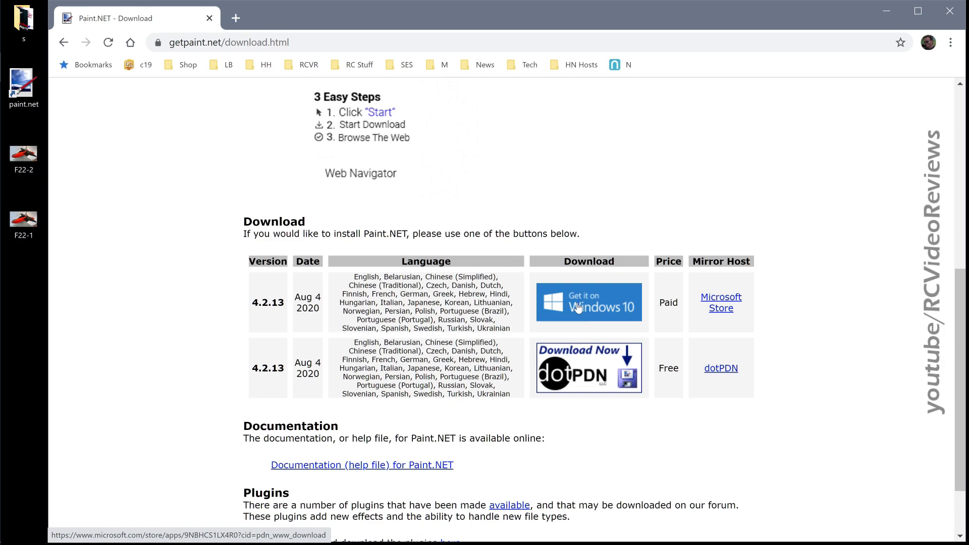
pyautogui.scroll(2, 586, 293)
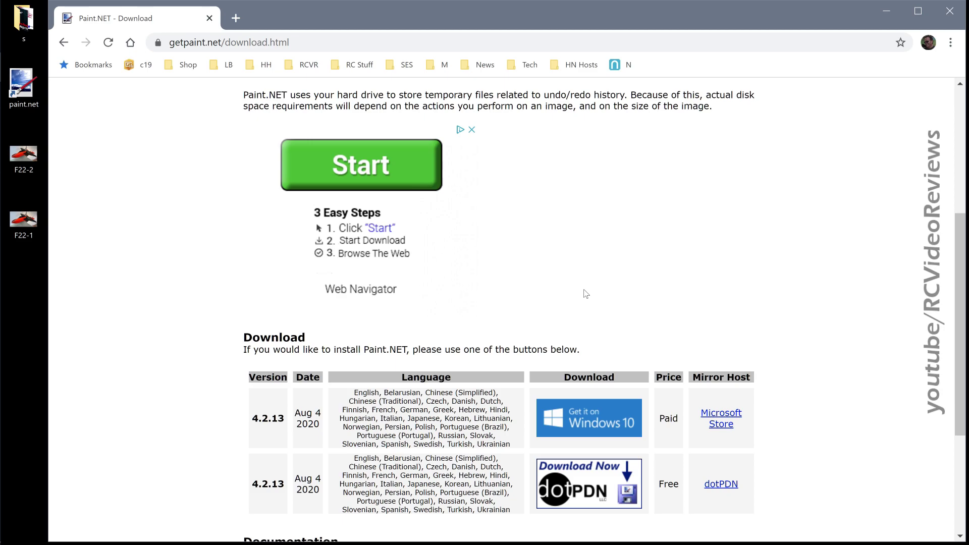
pyautogui.click(589, 483)
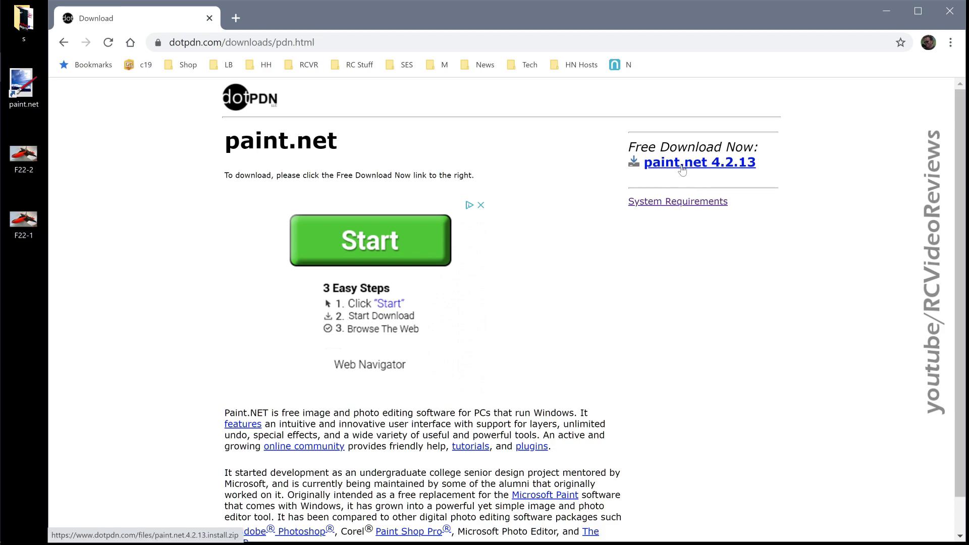
# - Download the paint.net 4.2.13 zip and select the paint.net.4.2.13.install file inside it
pyautogui.click(714, 169)
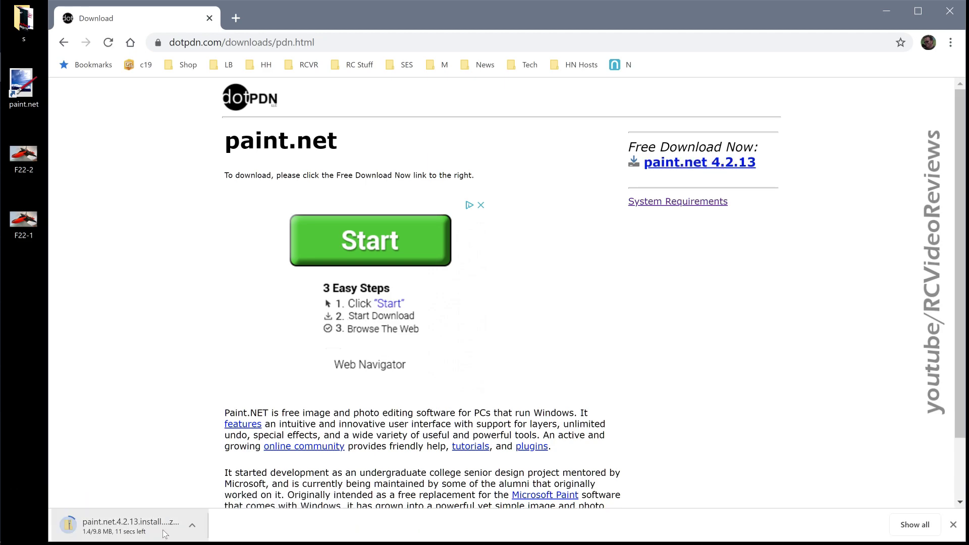
pyautogui.click(166, 533)
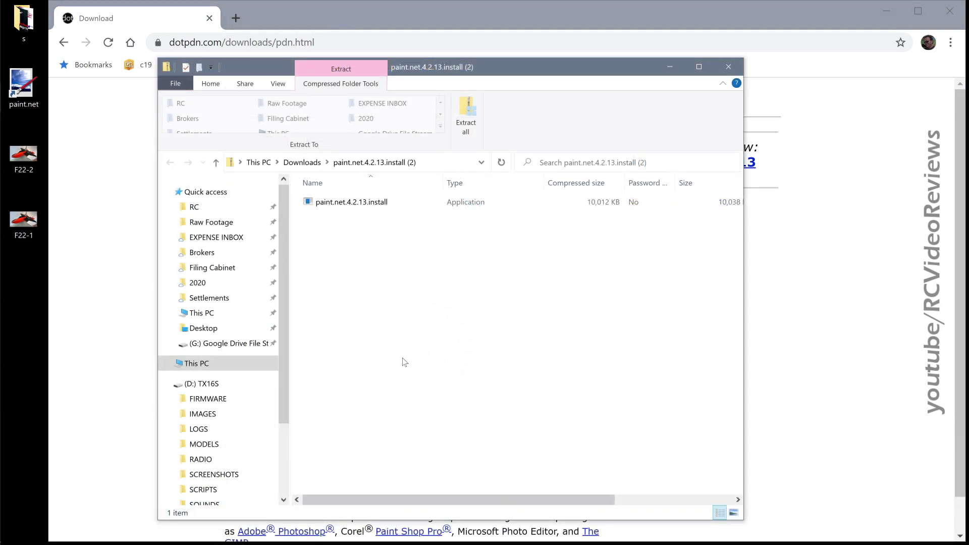
pyautogui.click(347, 204)
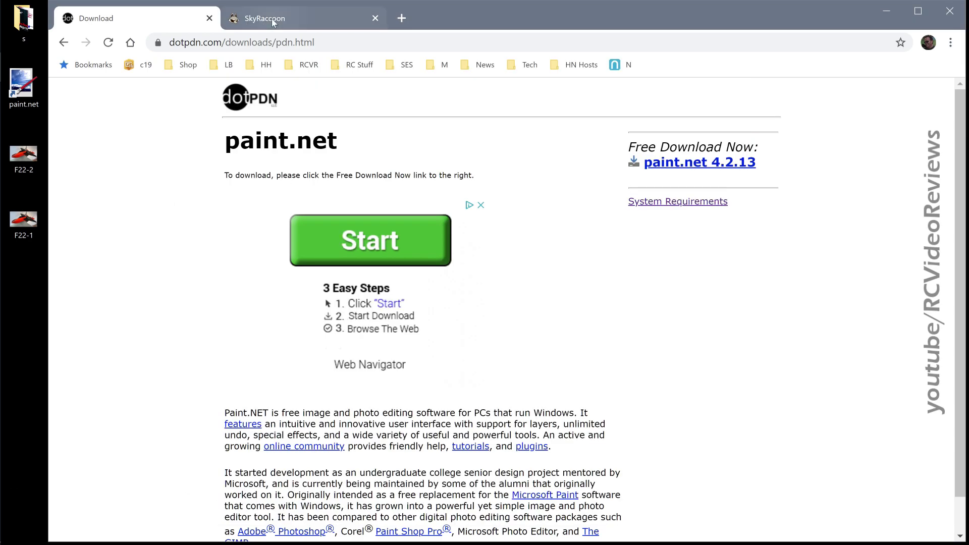
# - Browse SkyRaccoon's Aircrafts > Planes > All Planes catalogue, then close the SkyRaccoon tab
pyautogui.click(272, 22)
pyautogui.moveTo(236, 96)
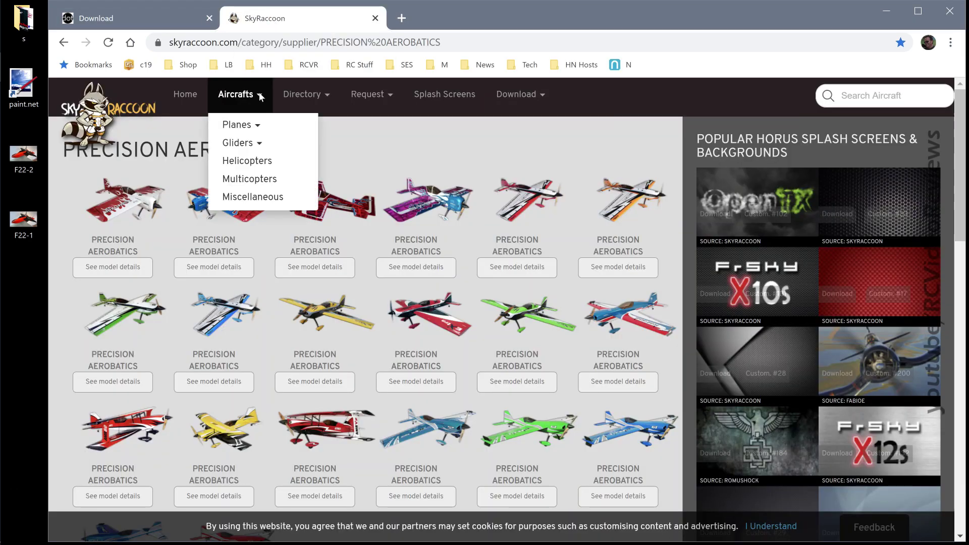
pyautogui.moveTo(239, 131)
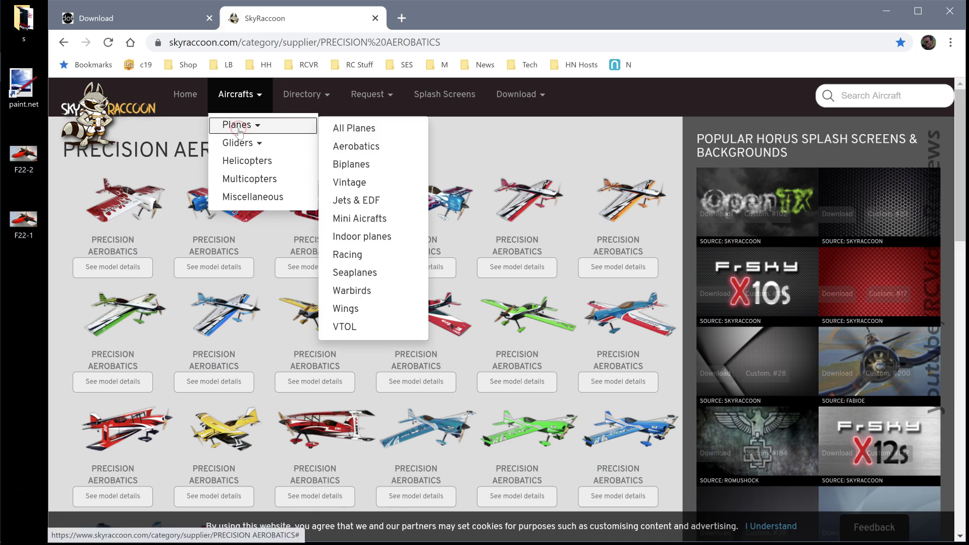
pyautogui.click(354, 129)
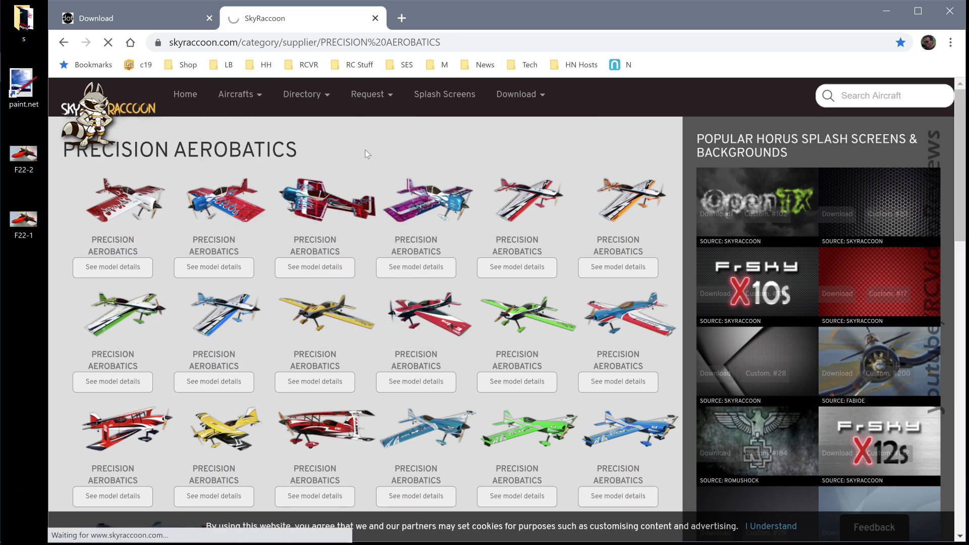
pyautogui.scroll(-10, 399, 236)
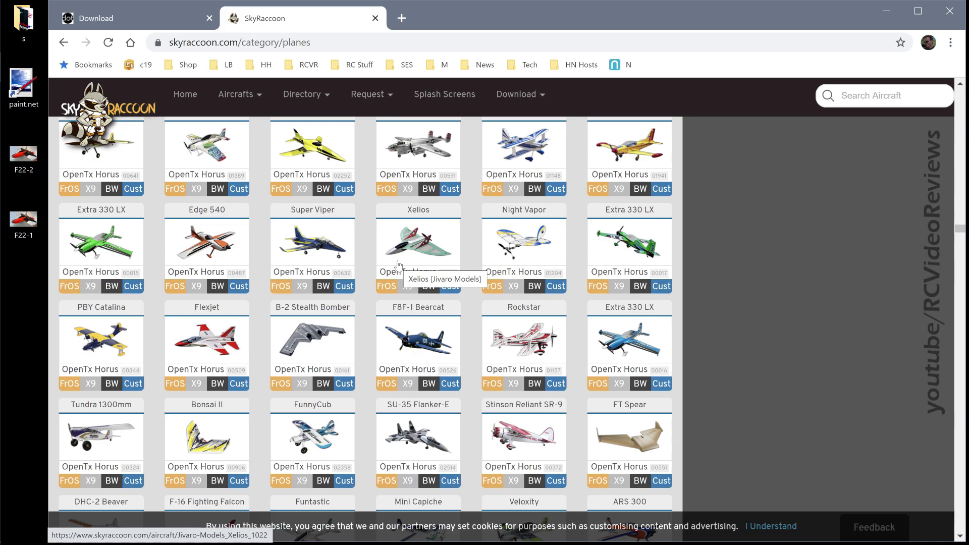
pyautogui.scroll(-5, 397, 264)
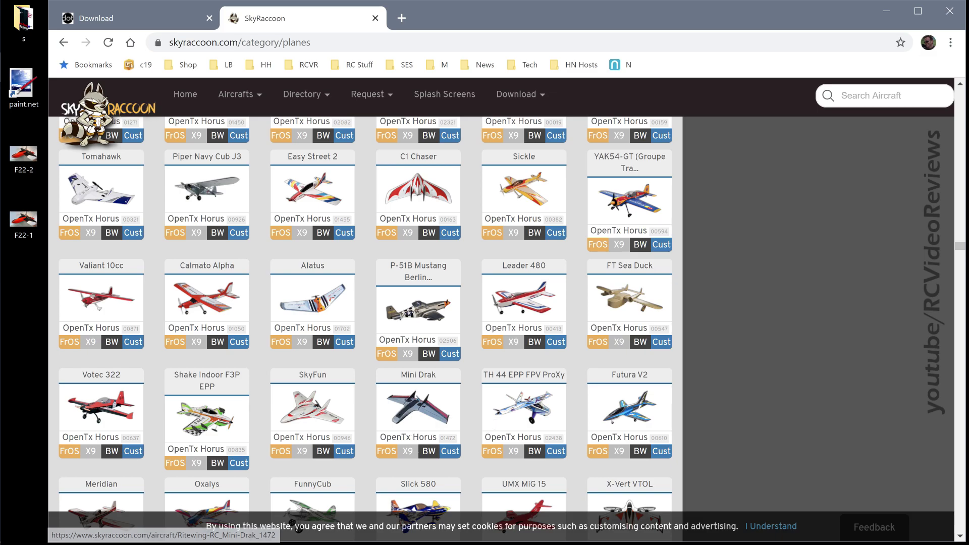
pyautogui.scroll(-9, 432, 277)
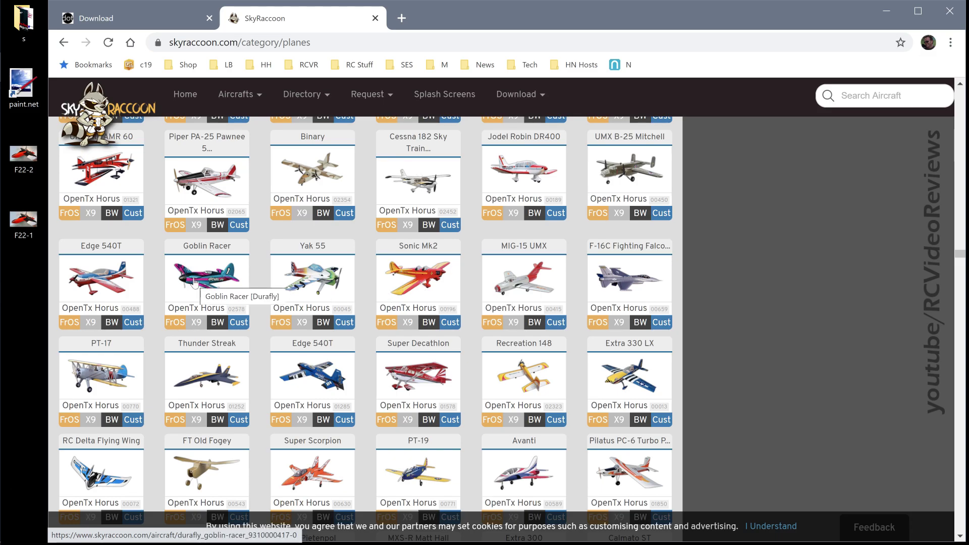
pyautogui.scroll(-4, 499, 323)
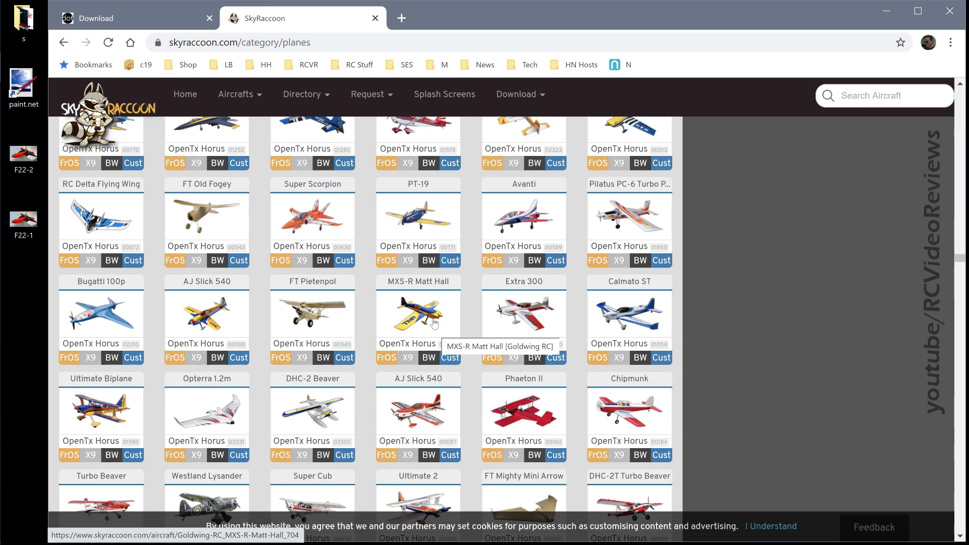
pyautogui.click(375, 18)
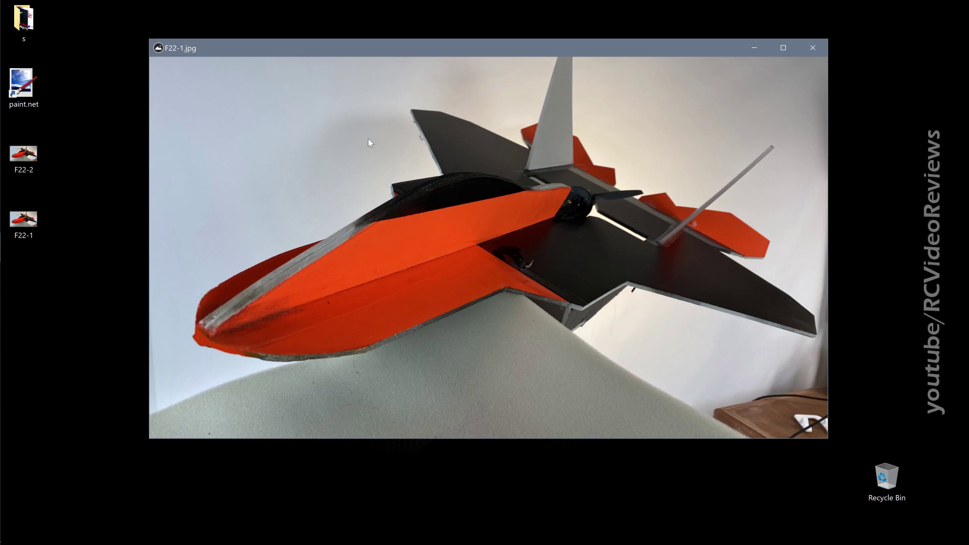
# - Close the Photos viewer and open F22-1.jpg from the desktop with paint.net
pyautogui.click(812, 48)
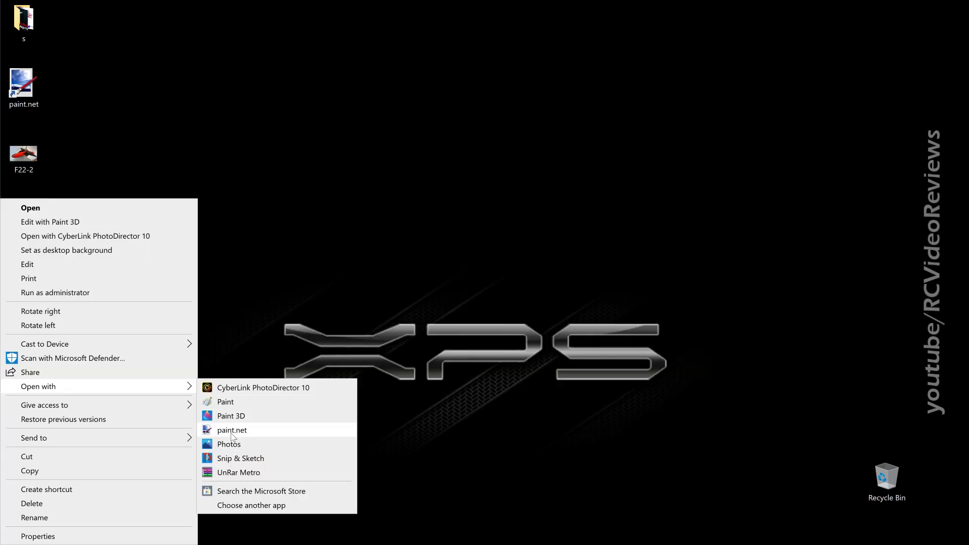
pyautogui.click(231, 430)
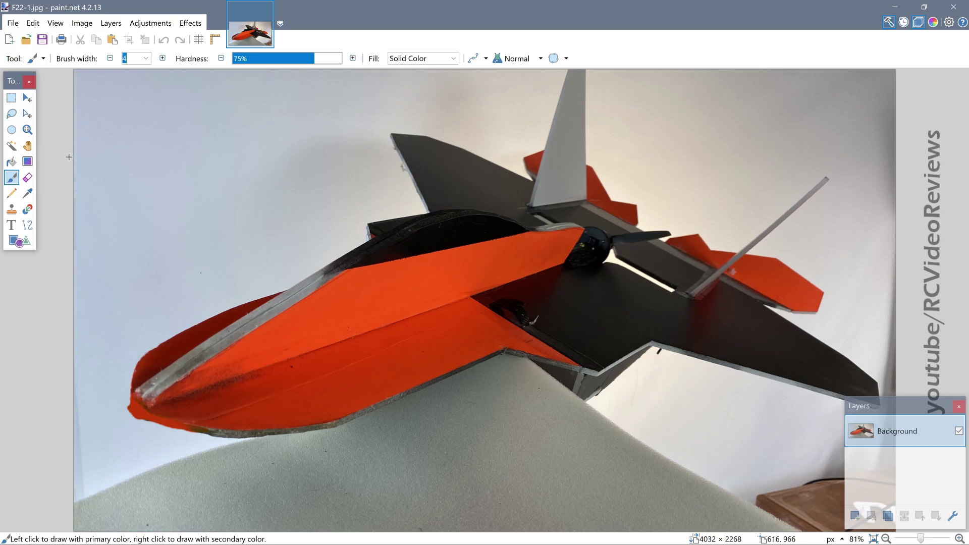
# - Magic-wand-select the pale blue sky left of the jet, settling on 37% tolerance
pyautogui.click(11, 146)
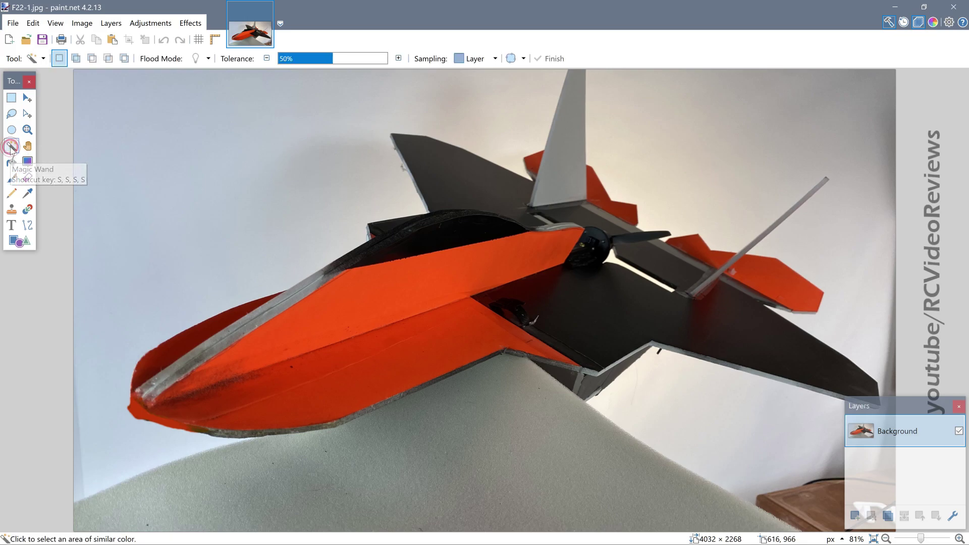
pyautogui.click(223, 161)
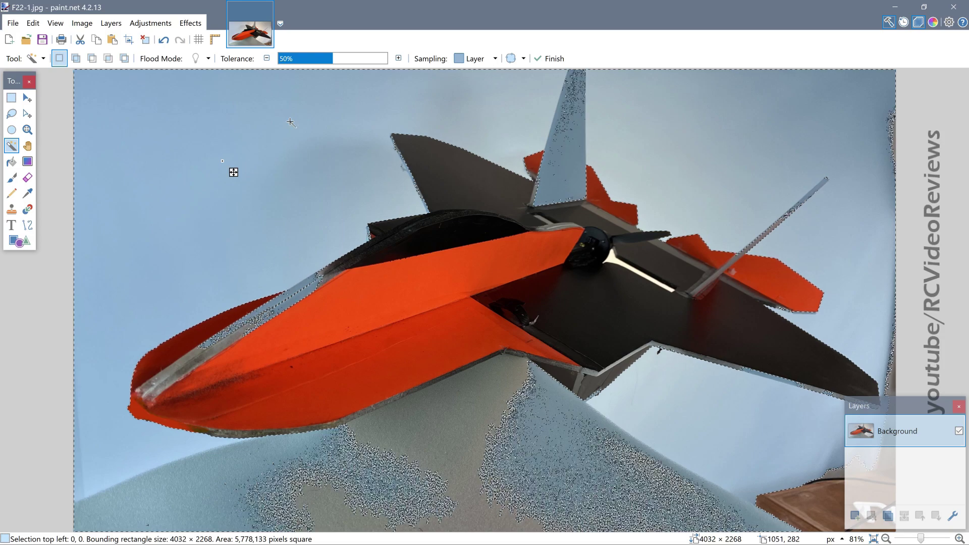
pyautogui.click(331, 58)
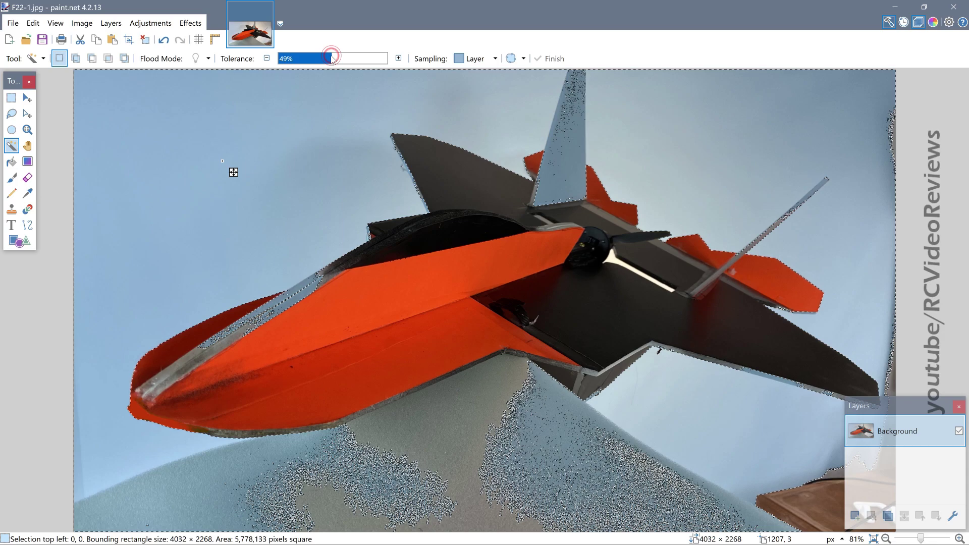
pyautogui.moveTo(331, 58); pyautogui.dragTo(314, 60)
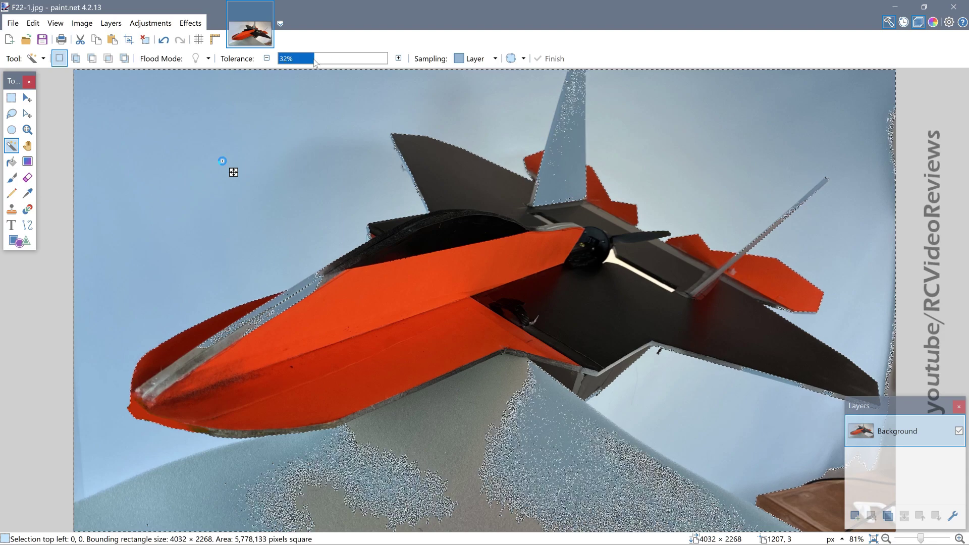
pyautogui.click(222, 160)
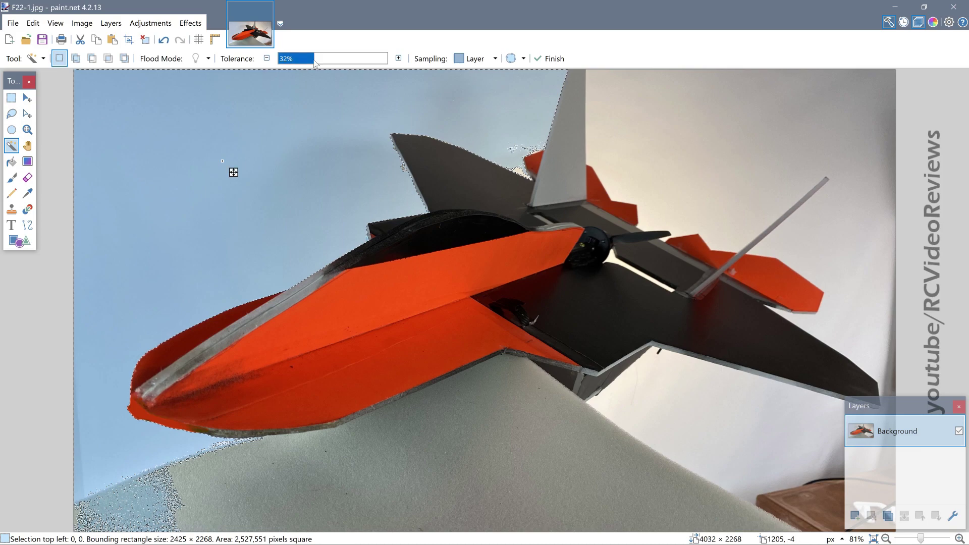
pyautogui.moveTo(313, 60); pyautogui.dragTo(319, 60)
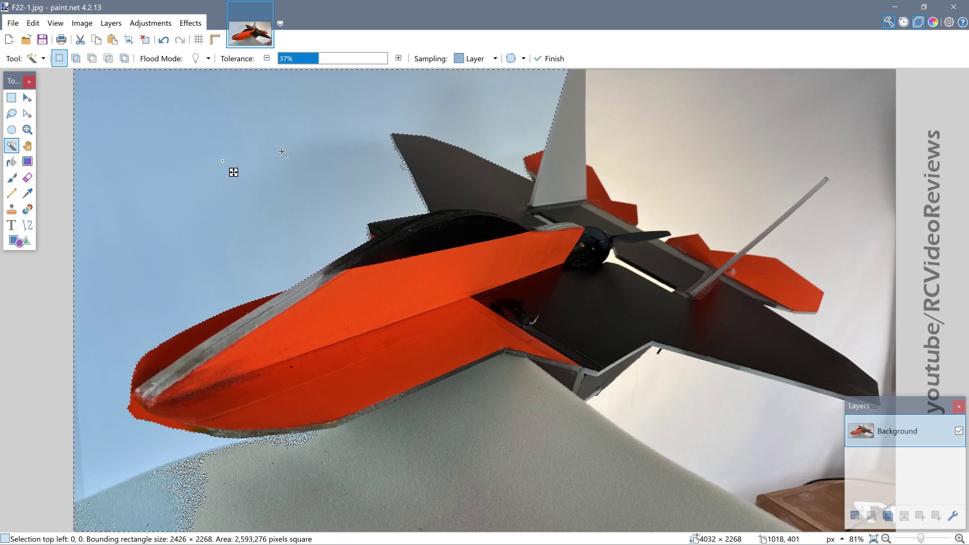
# - Erase the left sky, then select the right-side background at about 32% tolerance and erase it
pyautogui.press('Delete')
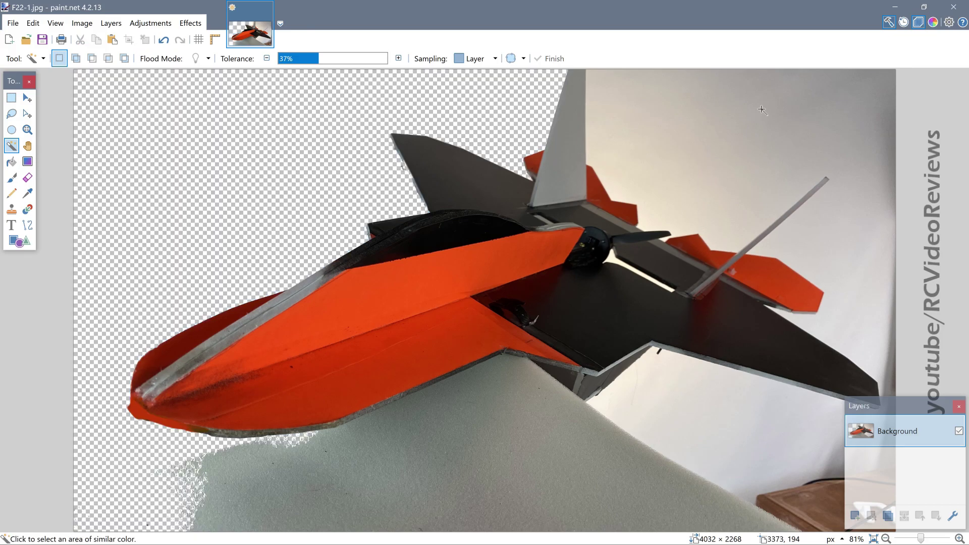
pyautogui.click(761, 109)
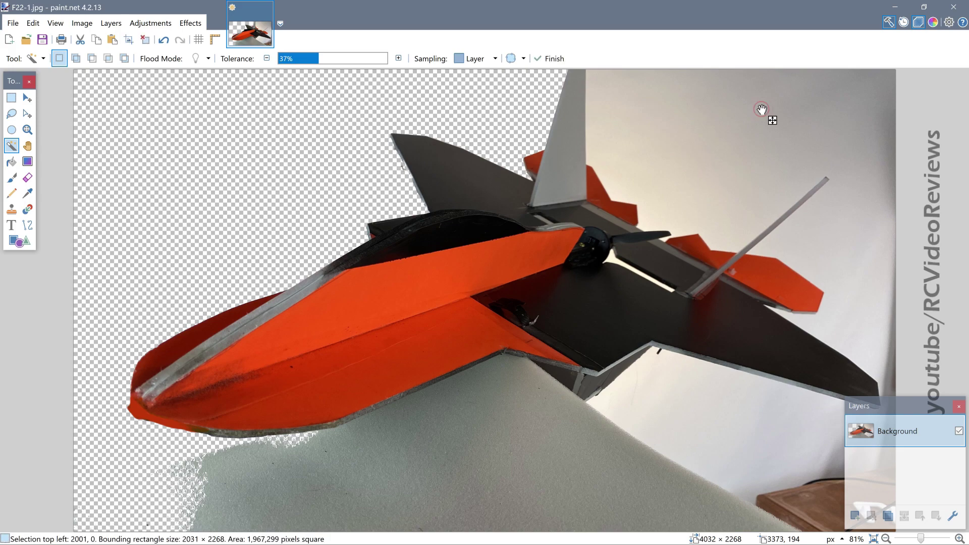
pyautogui.click(761, 110)
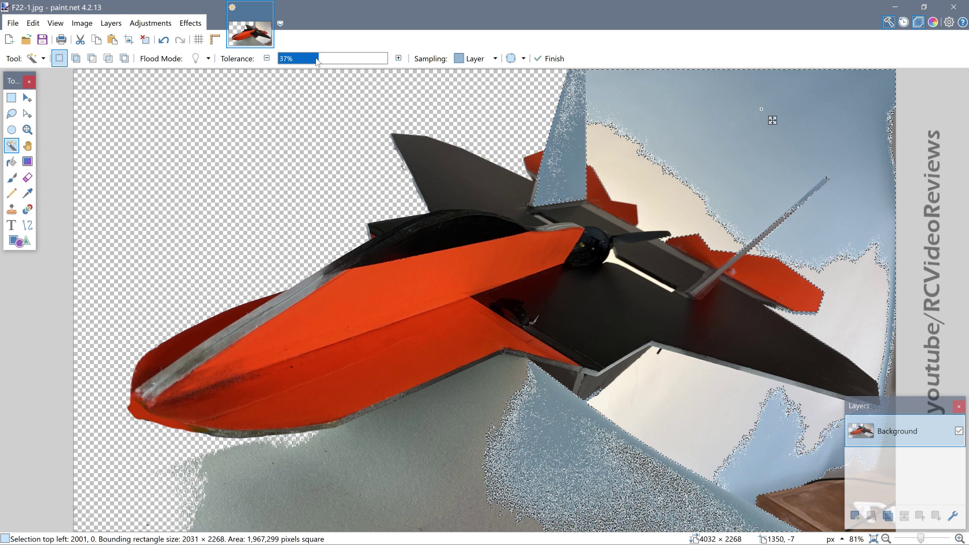
pyautogui.moveTo(316, 61); pyautogui.dragTo(315, 62)
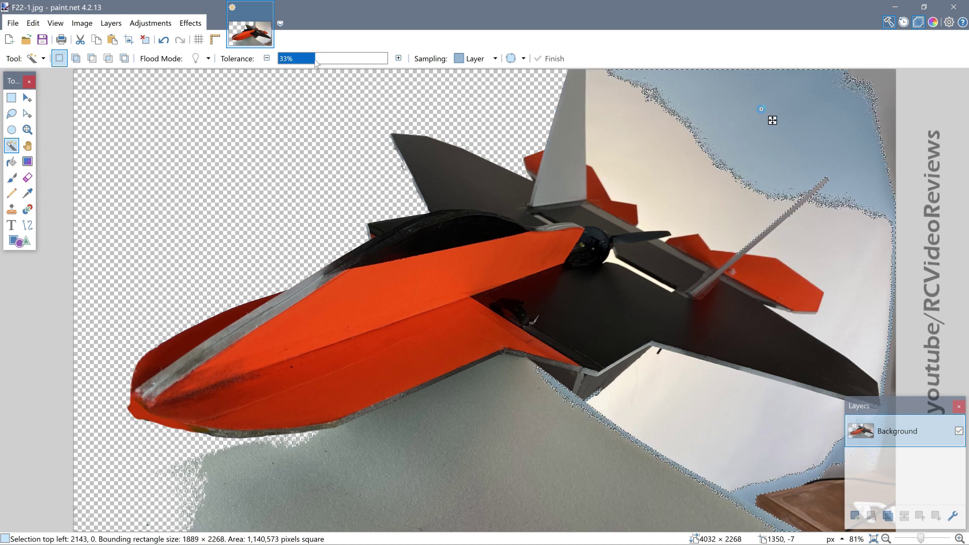
pyautogui.moveTo(317, 62); pyautogui.dragTo(314, 62)
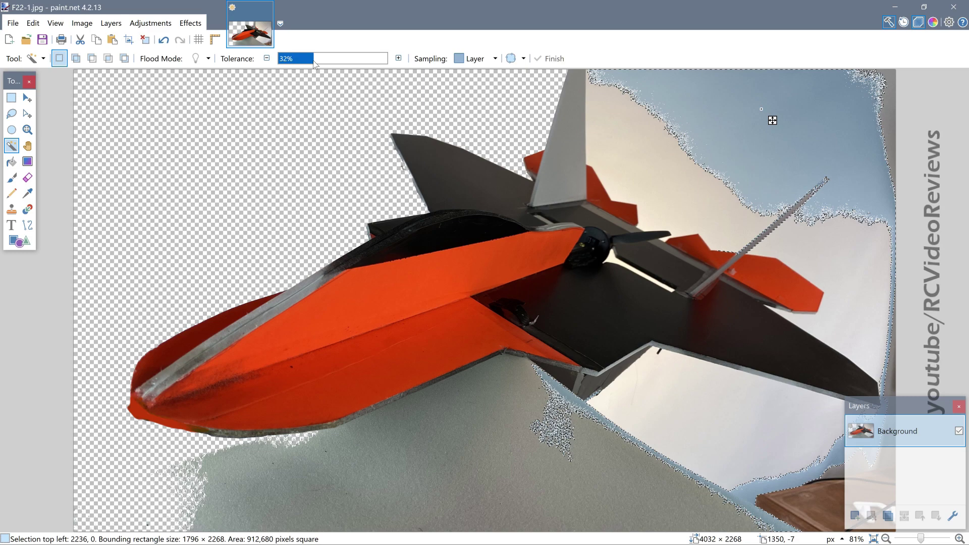
pyautogui.moveTo(315, 62); pyautogui.dragTo(313, 63)
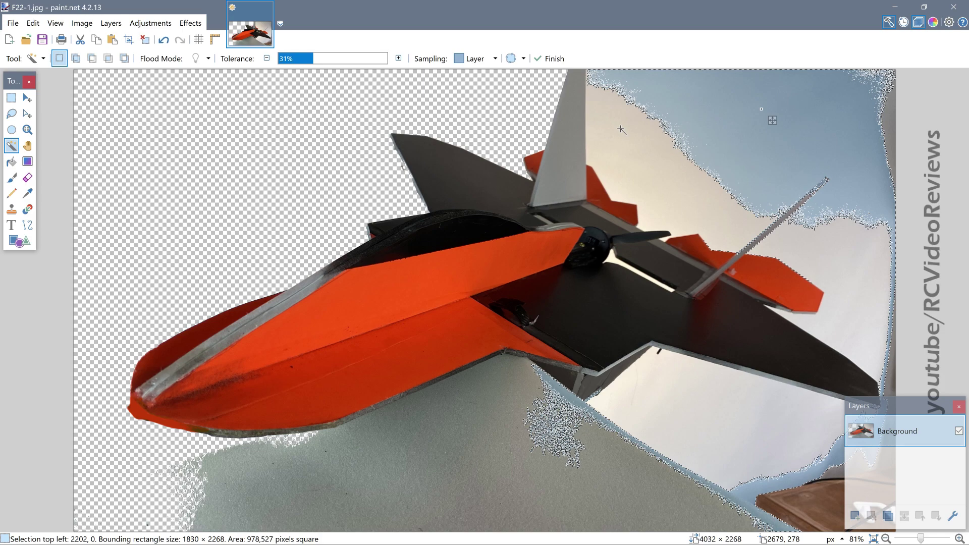
pyautogui.click(316, 62)
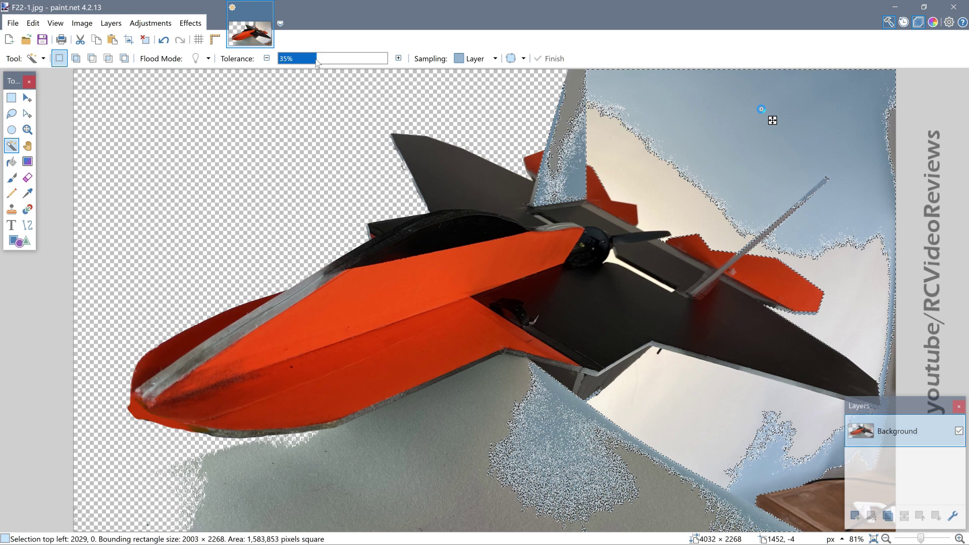
pyautogui.moveTo(316, 62); pyautogui.dragTo(313, 63)
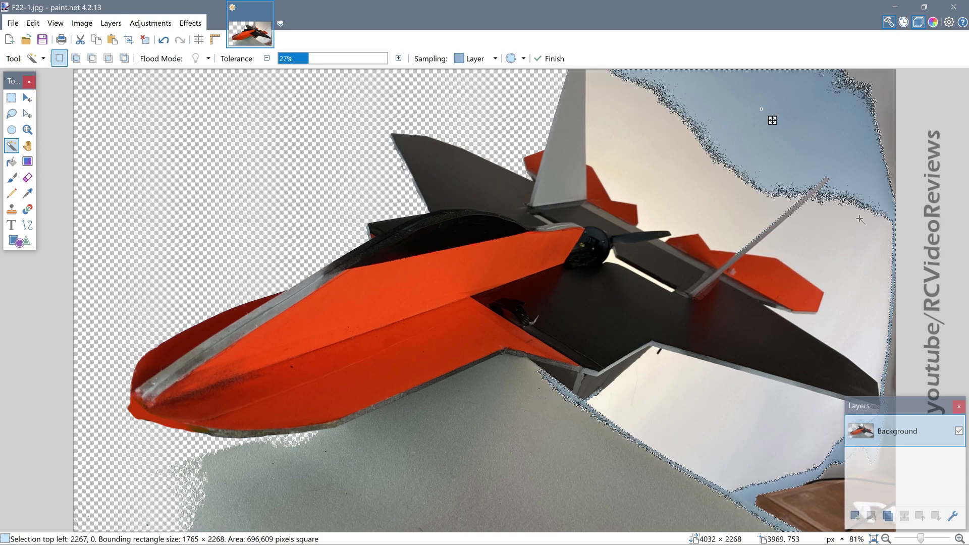
pyautogui.press('Delete')
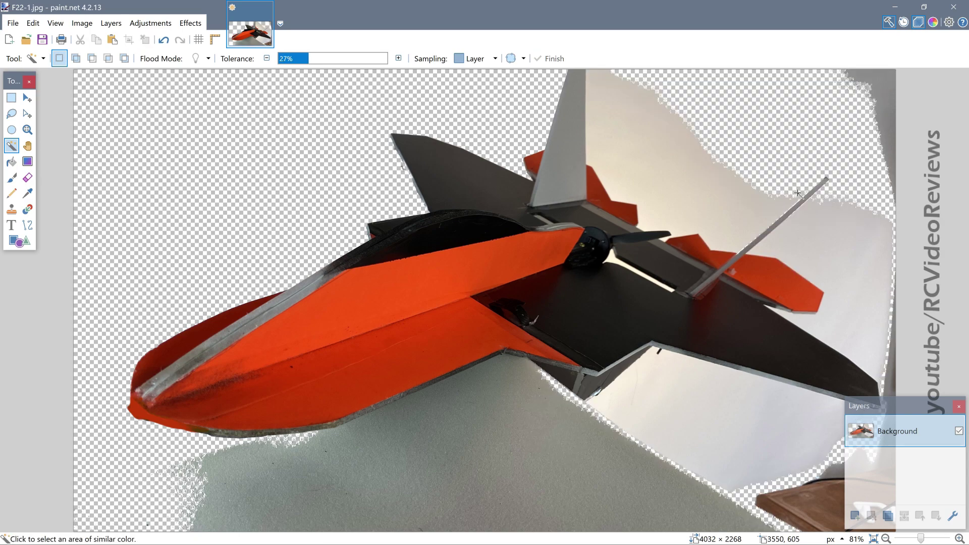
# - Select the grey floor below the plane at a lower tolerance and erase it
pyautogui.click(485, 430)
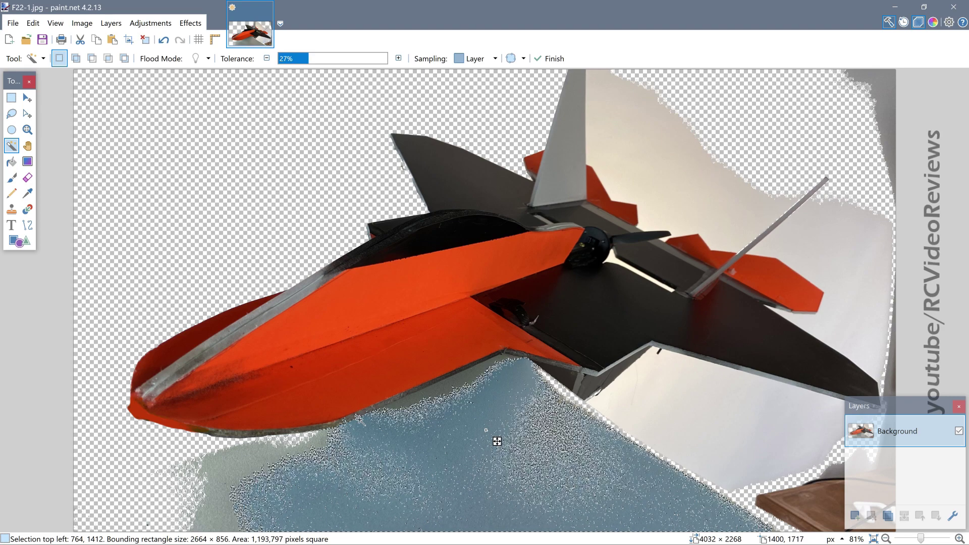
pyautogui.moveTo(308, 60); pyautogui.dragTo(303, 63)
pyautogui.press('Delete')
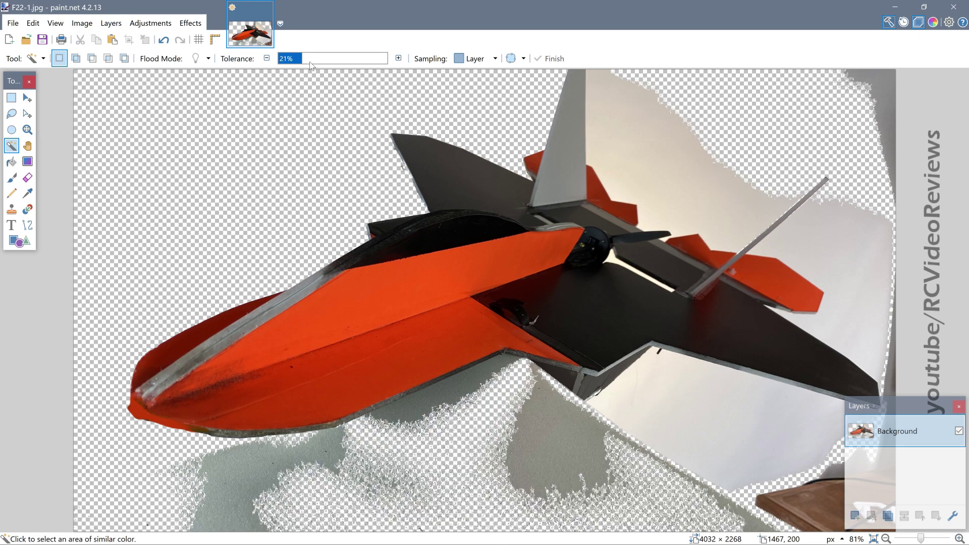
# - Erase the light wall area at lower right using a raised tolerance, and close the Layers window
pyautogui.click(744, 423)
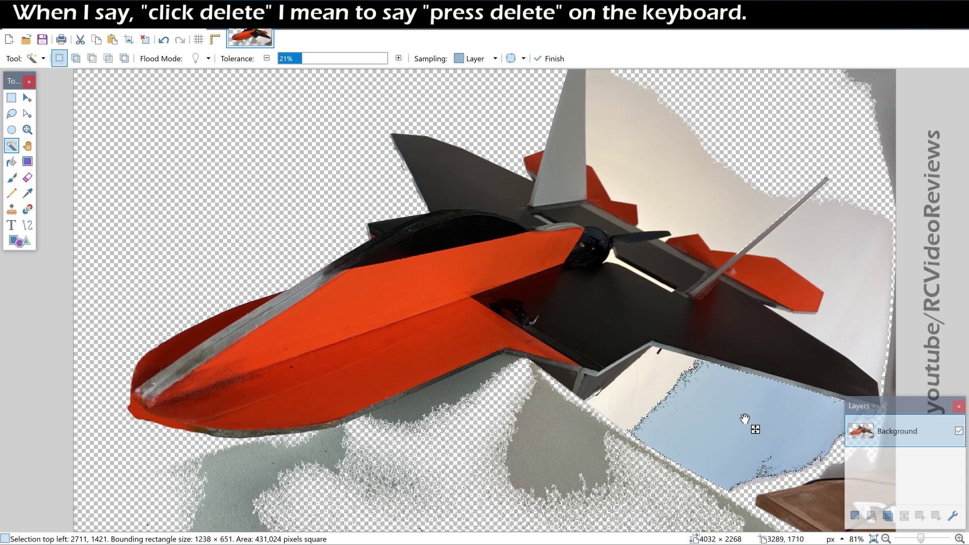
pyautogui.click(302, 57)
pyautogui.moveTo(301, 57); pyautogui.dragTo(318, 57)
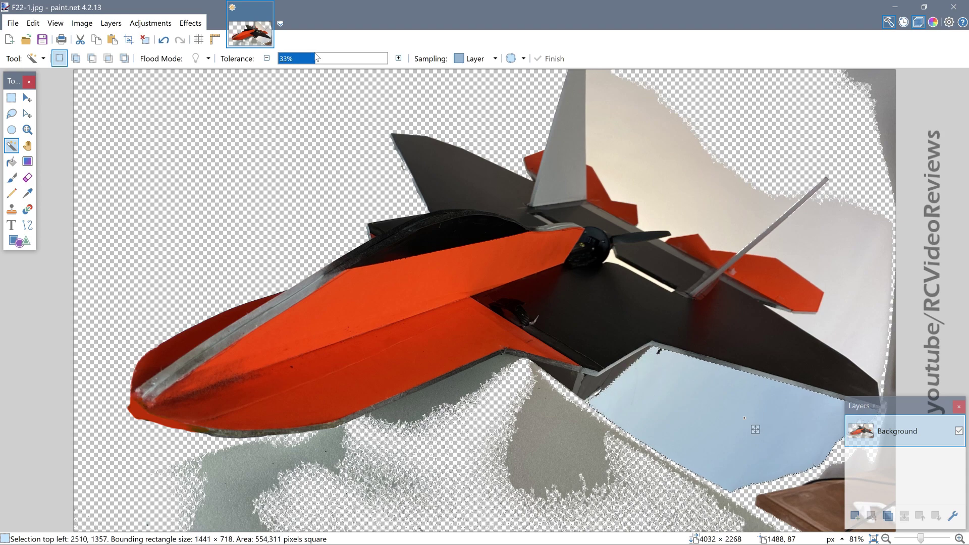
pyautogui.hotkey('ctrl', 'd')
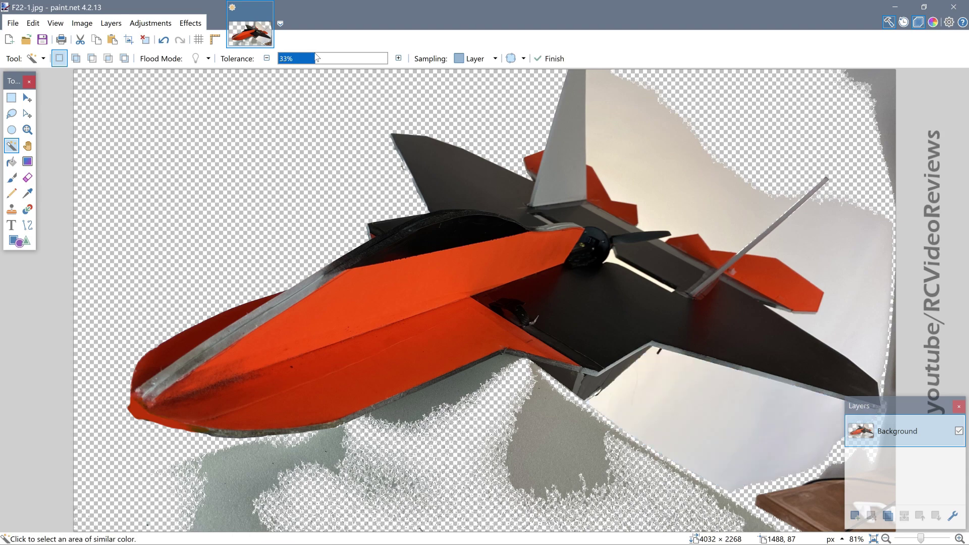
pyautogui.press('Delete')
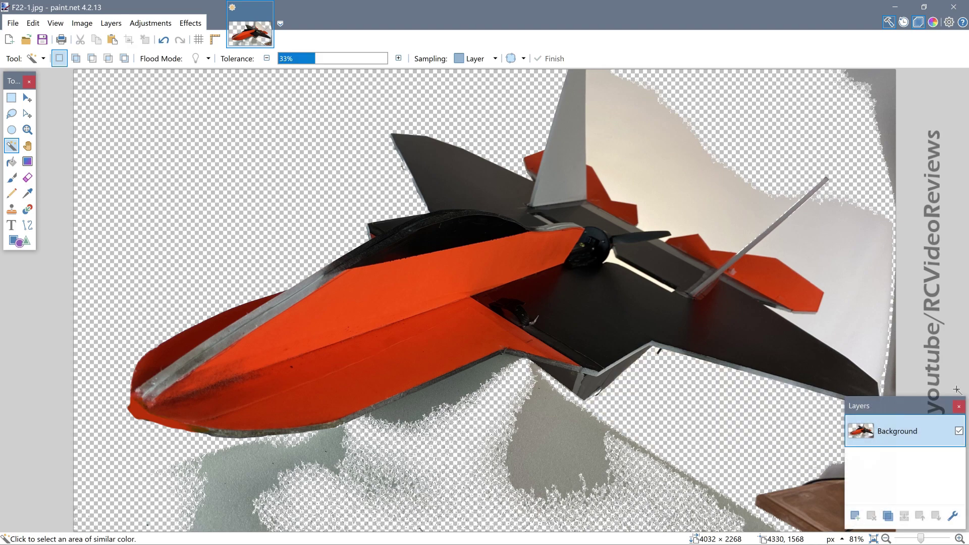
pyautogui.click(959, 407)
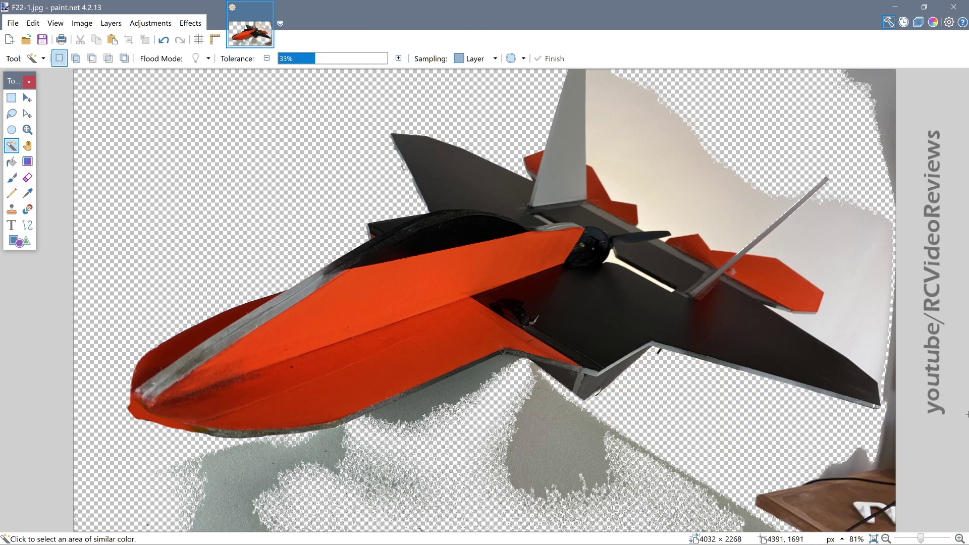
# - Erase the right wall, the wall beside the fin, the top-right corner, and floor patches below and lower-left
pyautogui.click(874, 305)
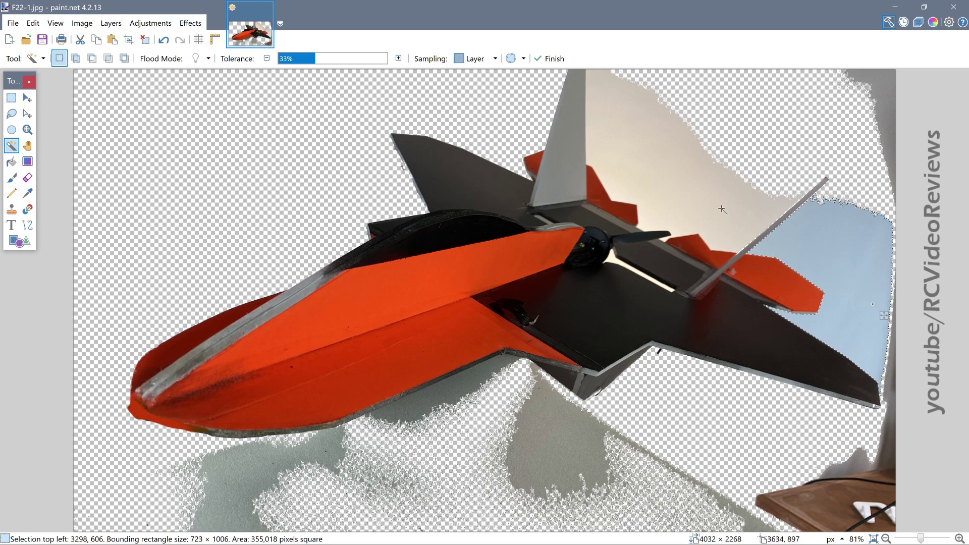
pyautogui.press('Delete')
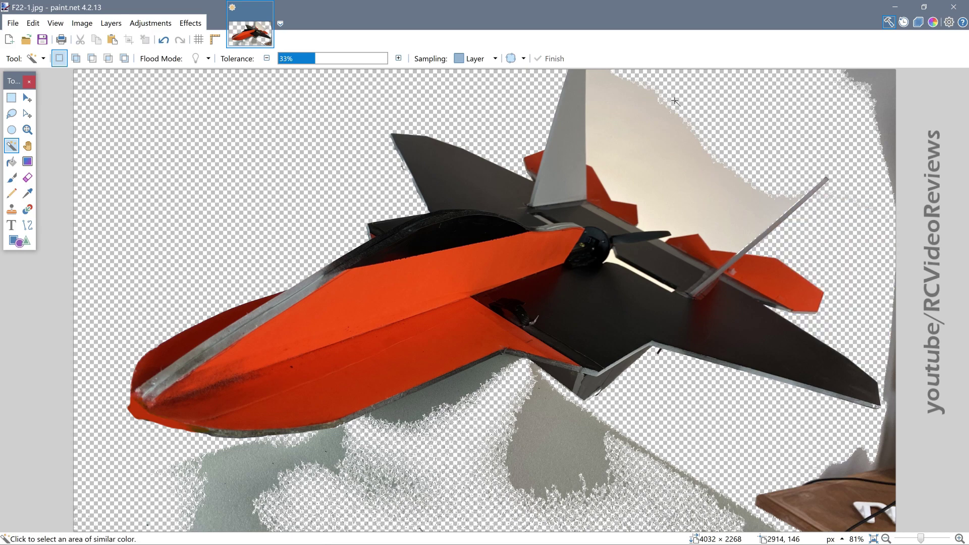
pyautogui.click(631, 152)
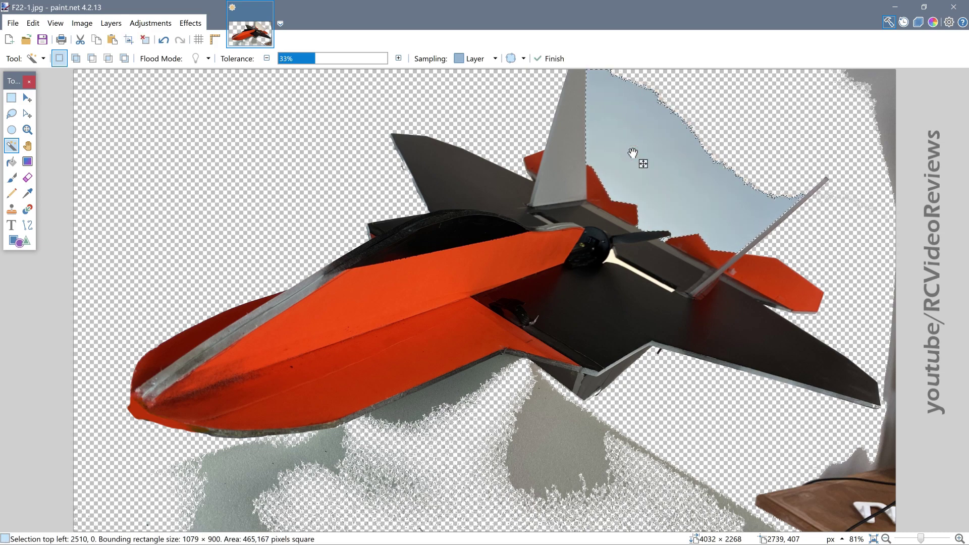
pyautogui.press('Delete')
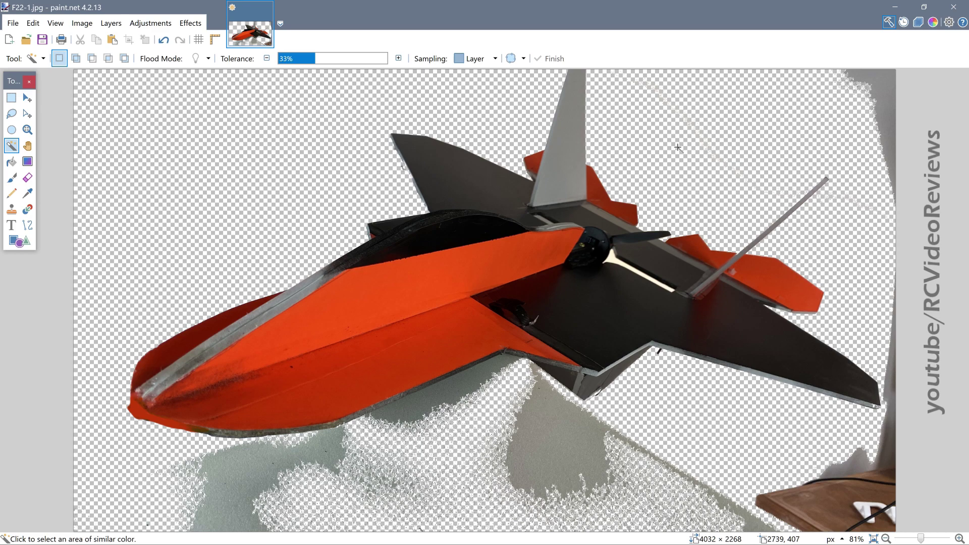
pyautogui.click(885, 81)
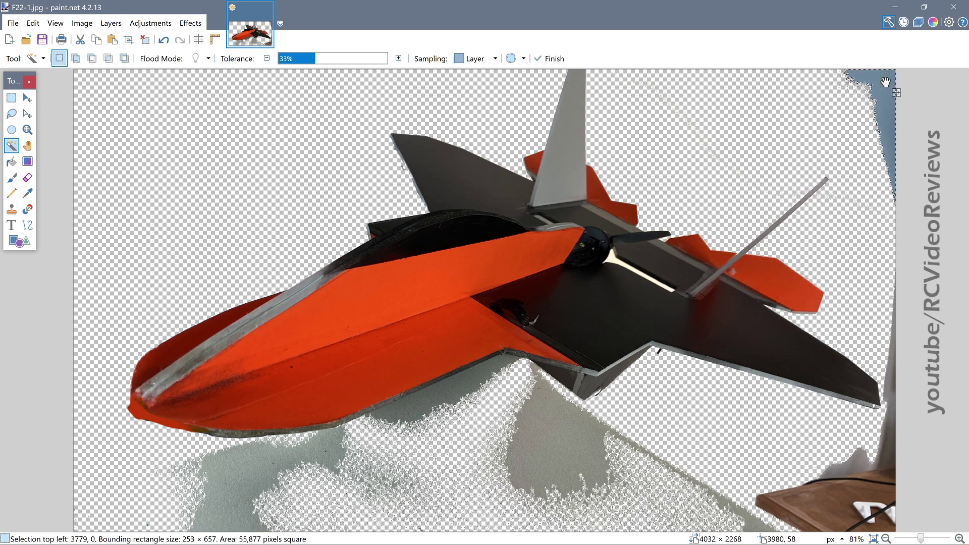
pyautogui.press('Delete')
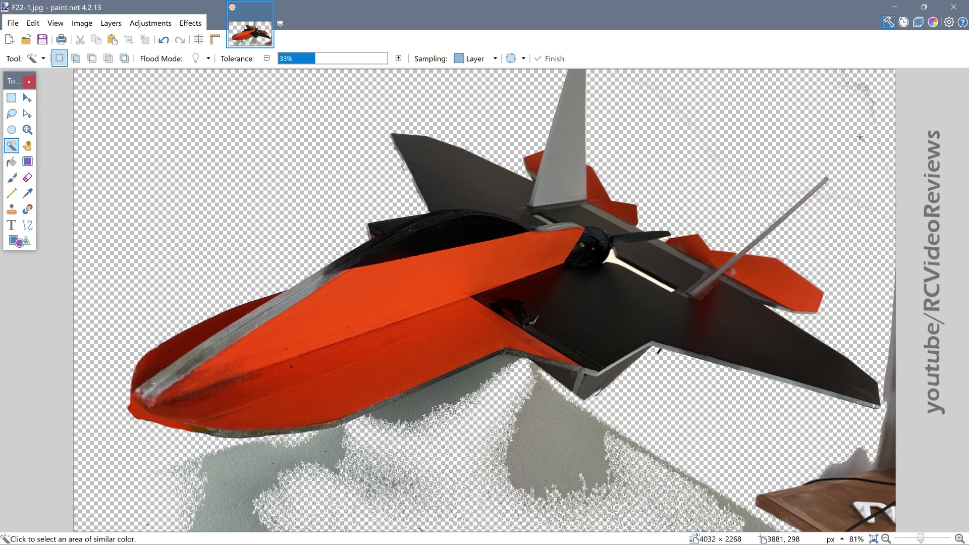
pyautogui.click(555, 440)
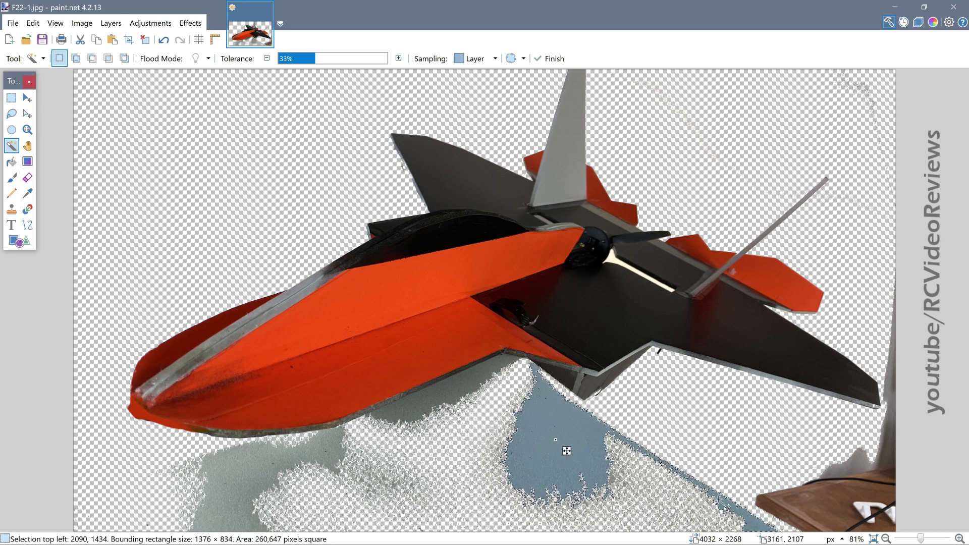
pyautogui.press('Delete')
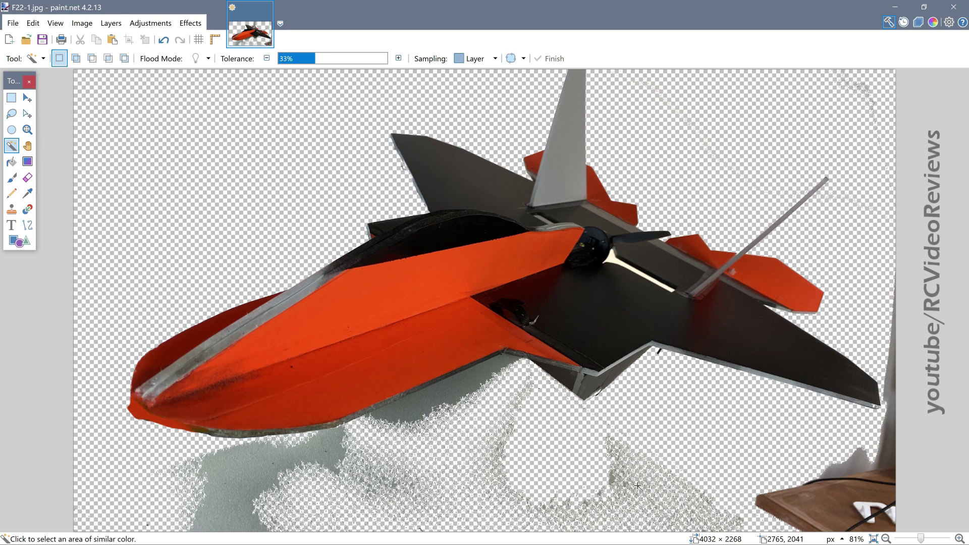
pyautogui.click(222, 484)
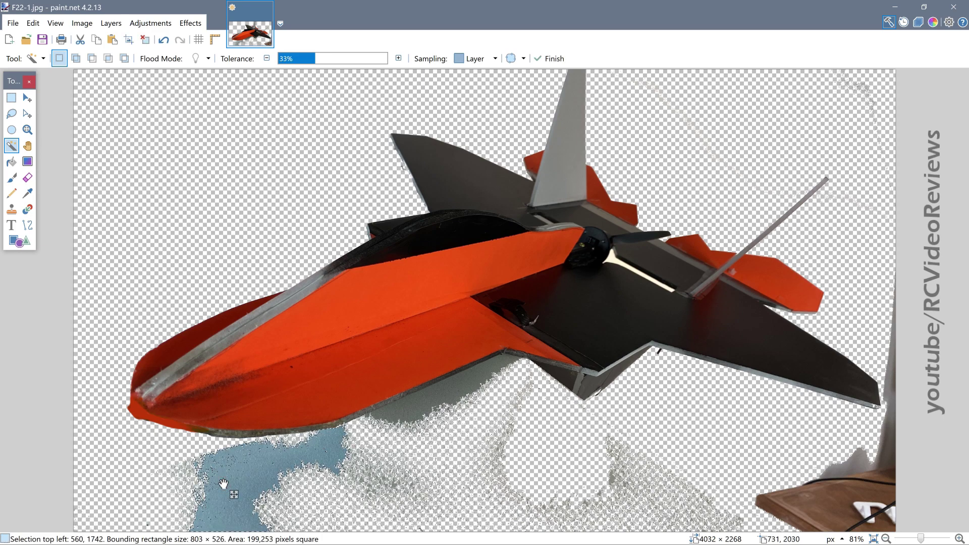
pyautogui.press('Delete')
# - Clean up the patch under the fuselage, the grey area at the right edge, and specks on the wooden board
pyautogui.click(448, 395)
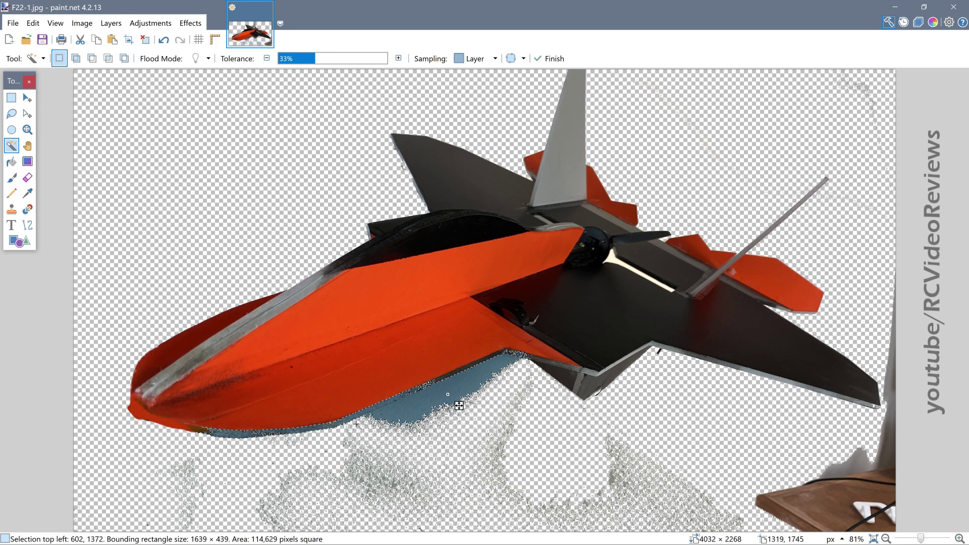
pyautogui.moveTo(311, 60); pyautogui.dragTo(291, 58)
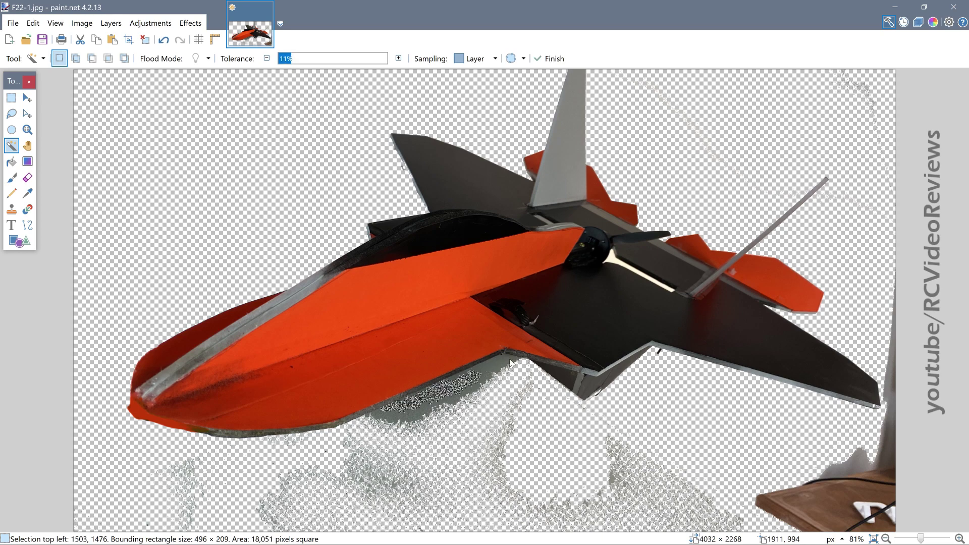
pyautogui.click(506, 377)
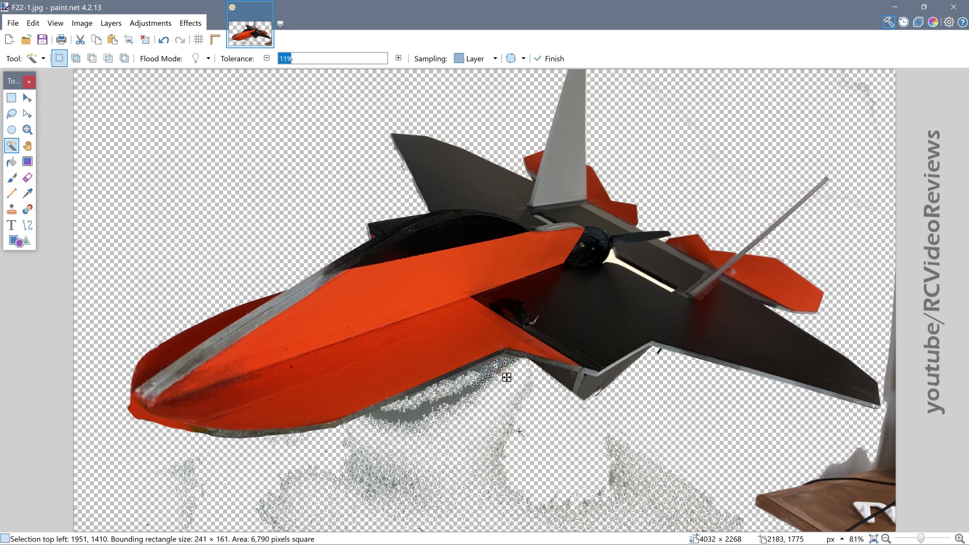
pyautogui.hotkey('ctrl', 'd')
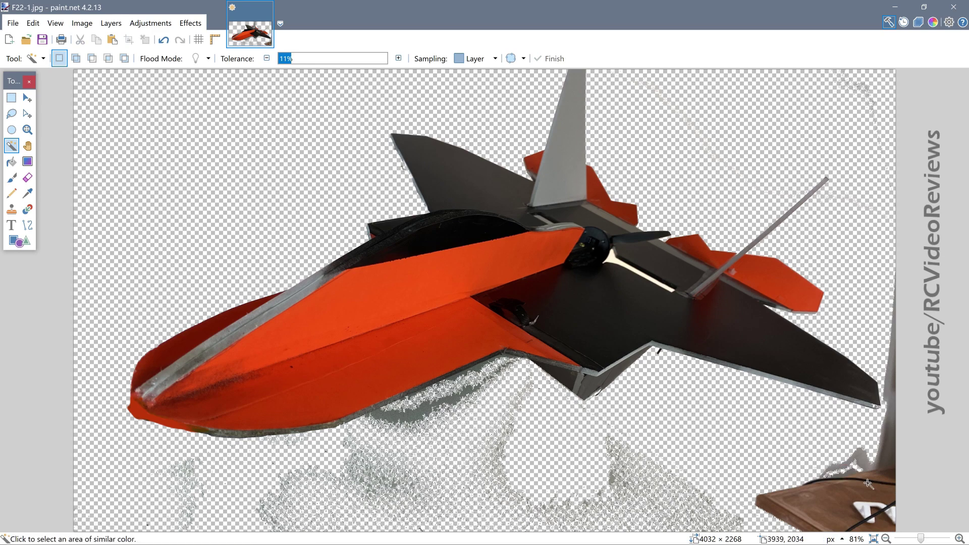
pyautogui.click(884, 453)
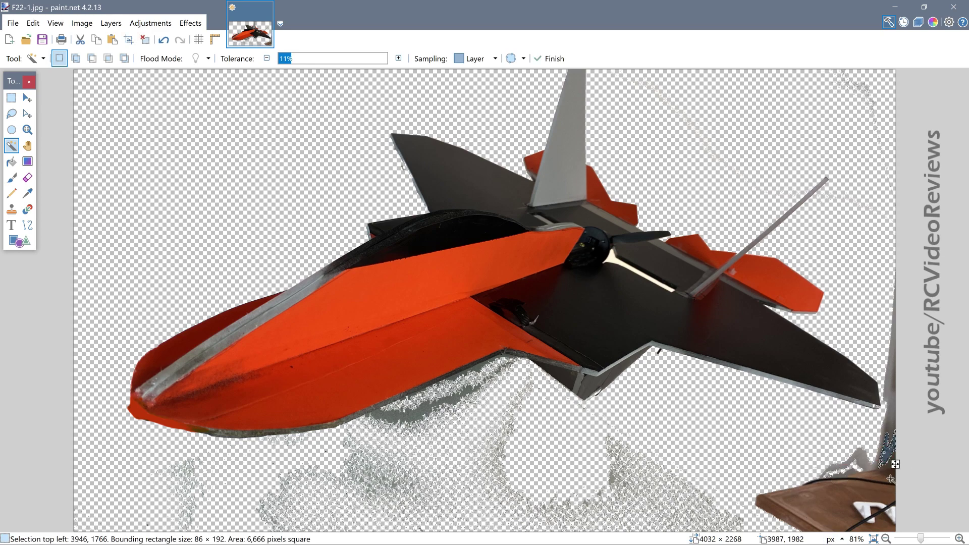
pyautogui.hotkey('ctrl', 'z')
pyautogui.click(827, 511)
pyautogui.press('Delete')
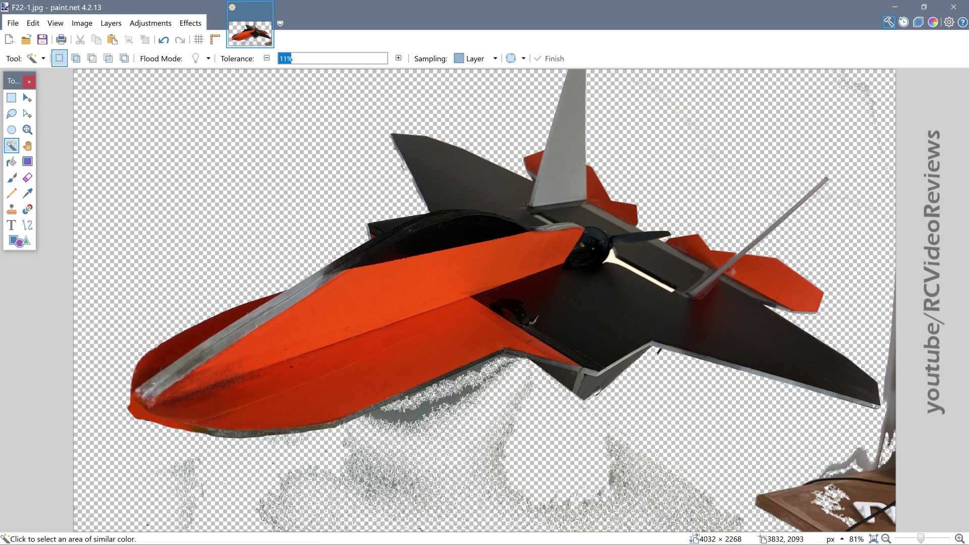
pyautogui.click(10, 100)
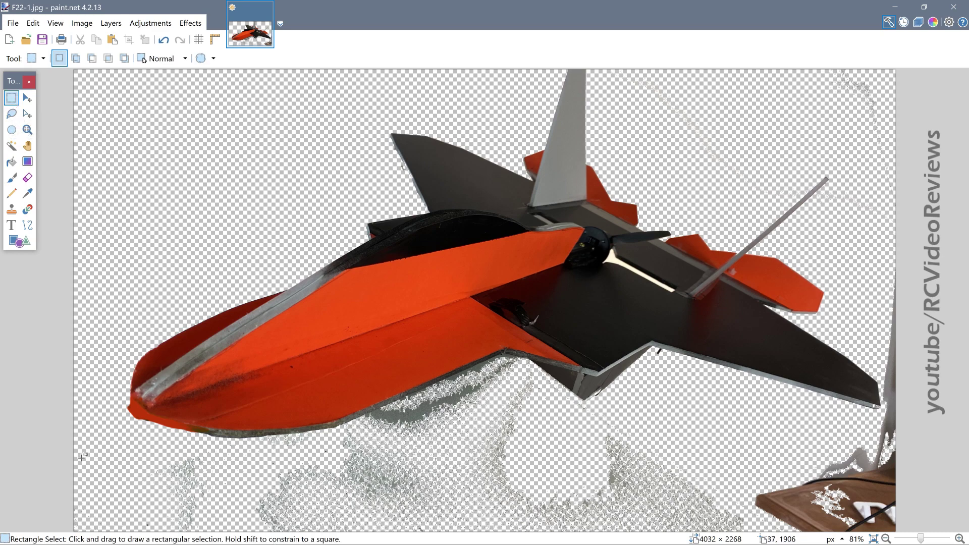
# - Box-select and erase the bottom strip, the strip below the plane, and the bottom-right debris
pyautogui.moveTo(81, 458)
pyautogui.mouseDown()
pyautogui.moveTo(396, 516)
pyautogui.moveTo(898, 532)
pyautogui.mouseUp()
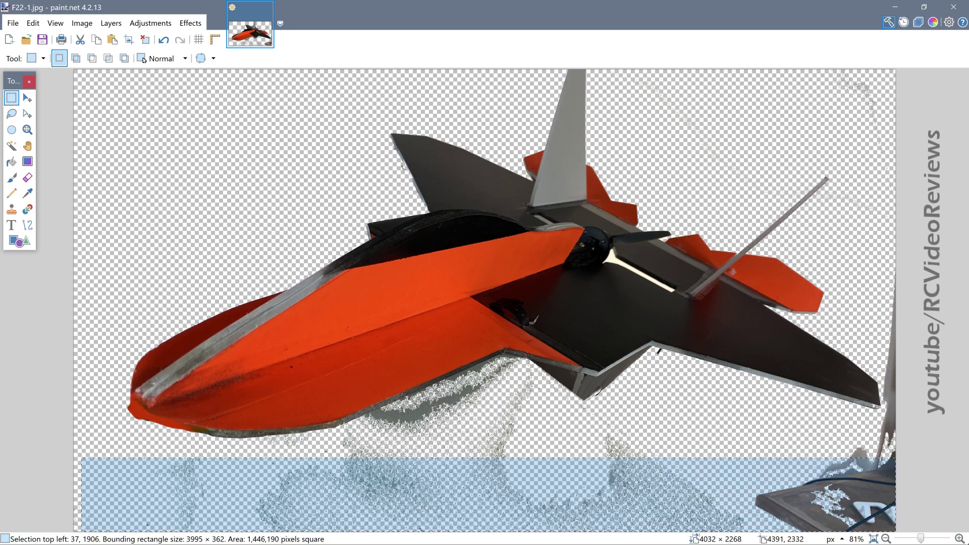
pyautogui.press('Delete')
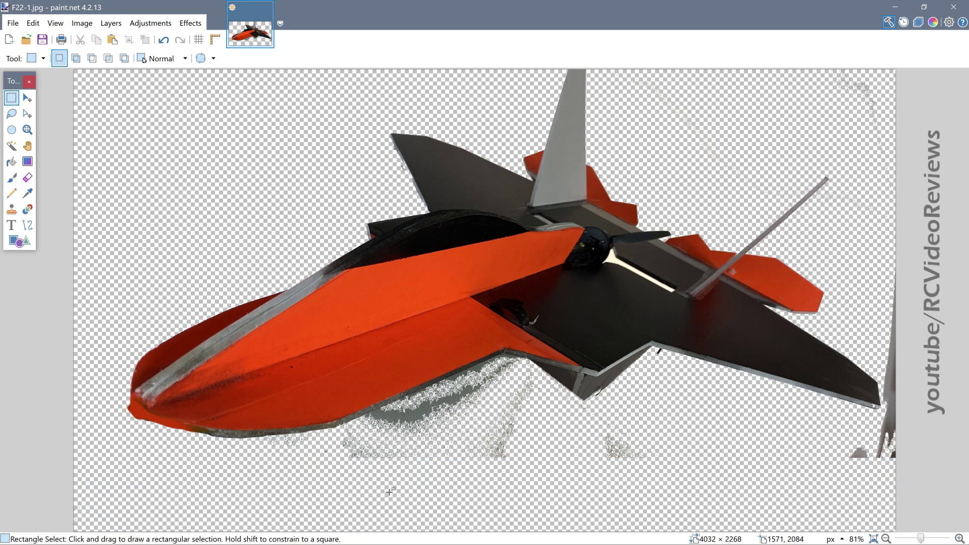
pyautogui.moveTo(339, 444); pyautogui.dragTo(751, 468)
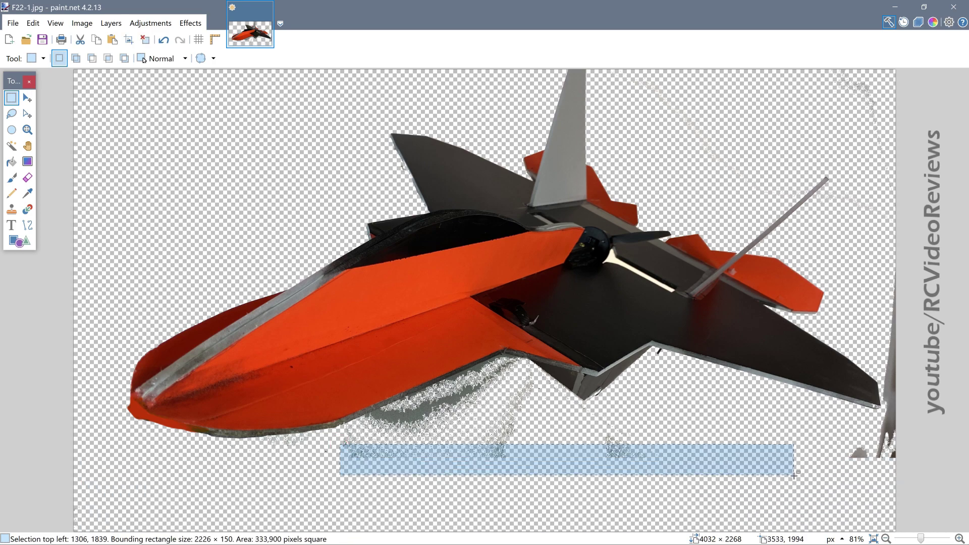
pyautogui.press('Delete')
pyautogui.moveTo(824, 439); pyautogui.dragTo(892, 457)
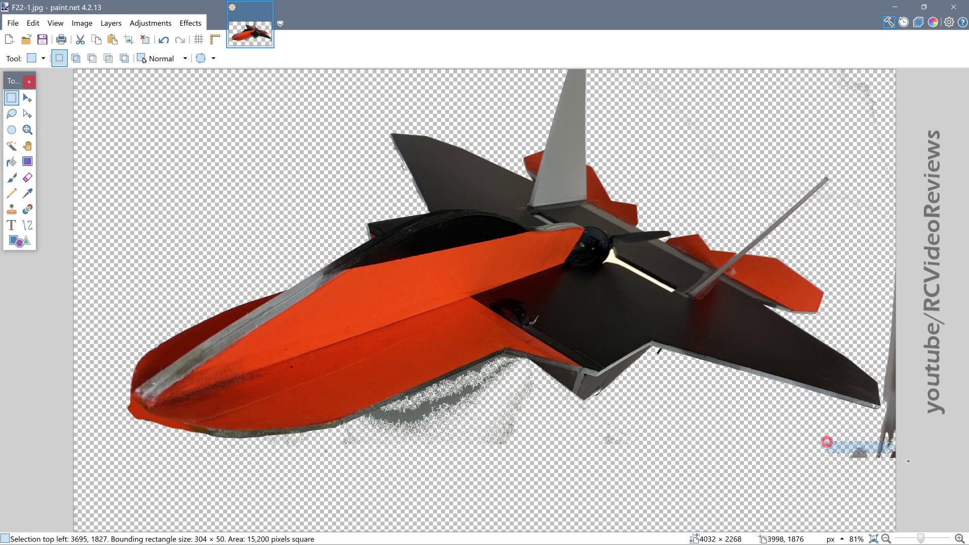
pyautogui.press('Delete')
# - Box-select the stray specks along the right edge and in the top-right corner and erase them
pyautogui.moveTo(879, 264); pyautogui.dragTo(887, 186)
pyautogui.moveTo(878, 294); pyautogui.dragTo(890, 222)
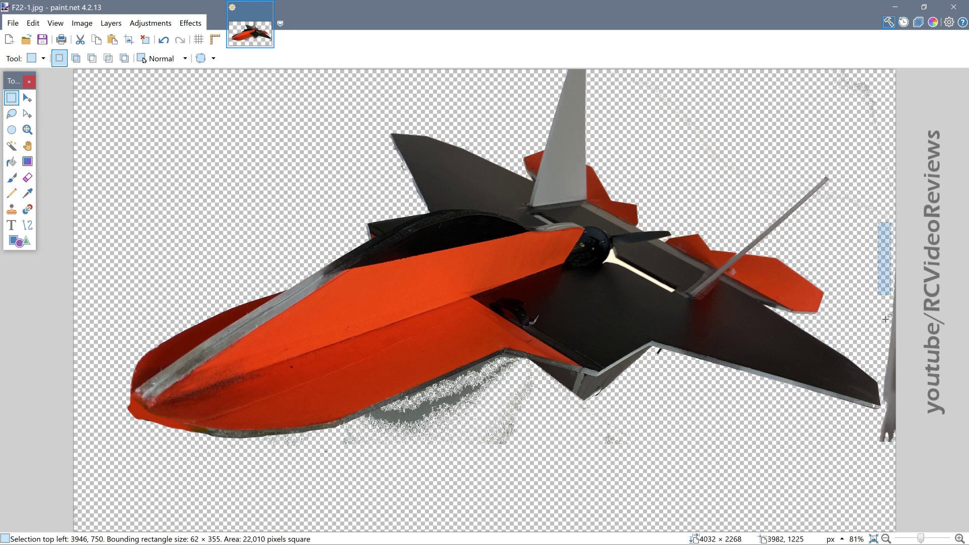
pyautogui.moveTo(885, 319); pyautogui.dragTo(927, 492)
pyautogui.click(927, 493)
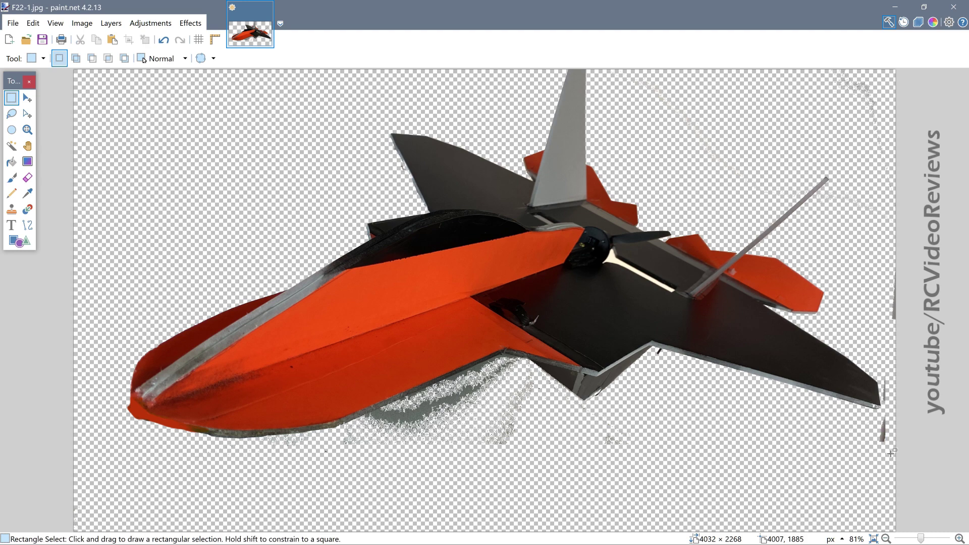
pyautogui.moveTo(889, 453); pyautogui.dragTo(872, 410)
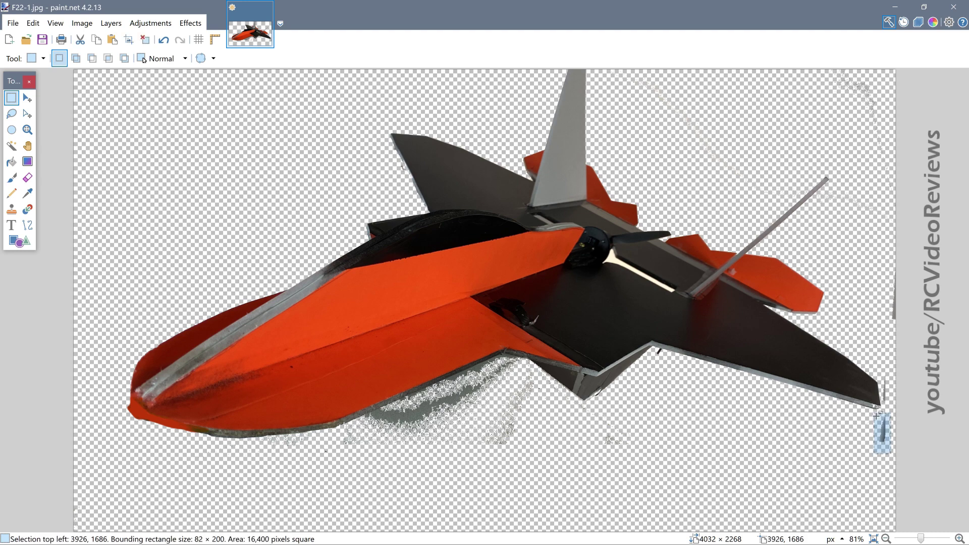
pyautogui.click(877, 414)
pyautogui.moveTo(892, 404); pyautogui.dragTo(882, 371)
pyautogui.click(883, 328)
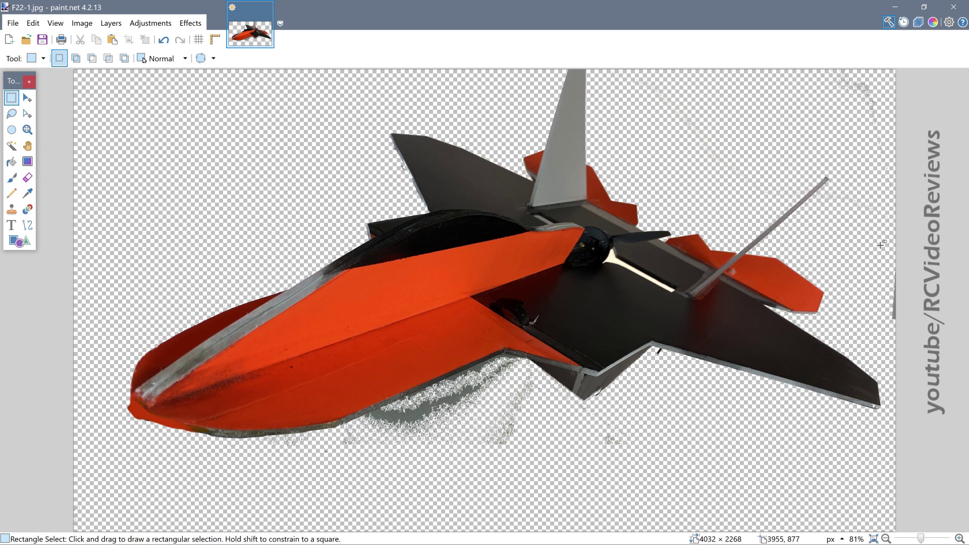
pyautogui.moveTo(880, 244); pyautogui.dragTo(943, 350)
pyautogui.moveTo(790, 70); pyautogui.dragTo(938, 163)
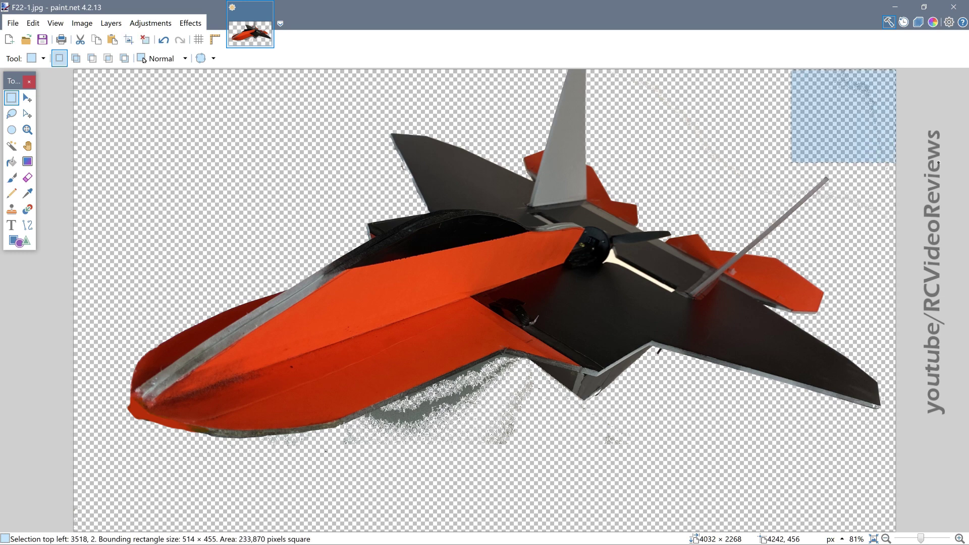
pyautogui.press('Delete')
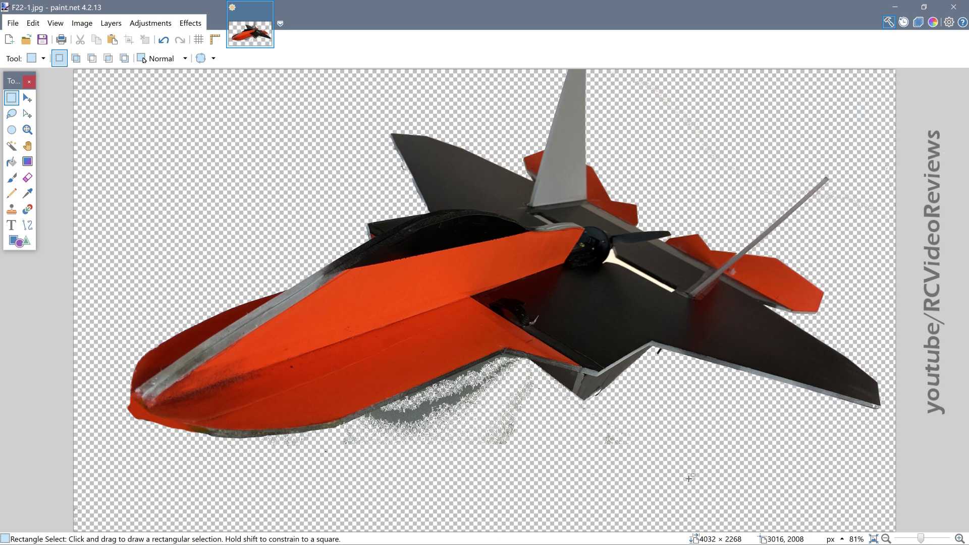
# - Erase the remaining grey specks and fringe below the plane with four rectangle selections
pyautogui.moveTo(679, 477); pyautogui.dragTo(537, 405)
pyautogui.press('Delete')
pyautogui.moveTo(541, 456); pyautogui.dragTo(420, 398)
pyautogui.press('Delete')
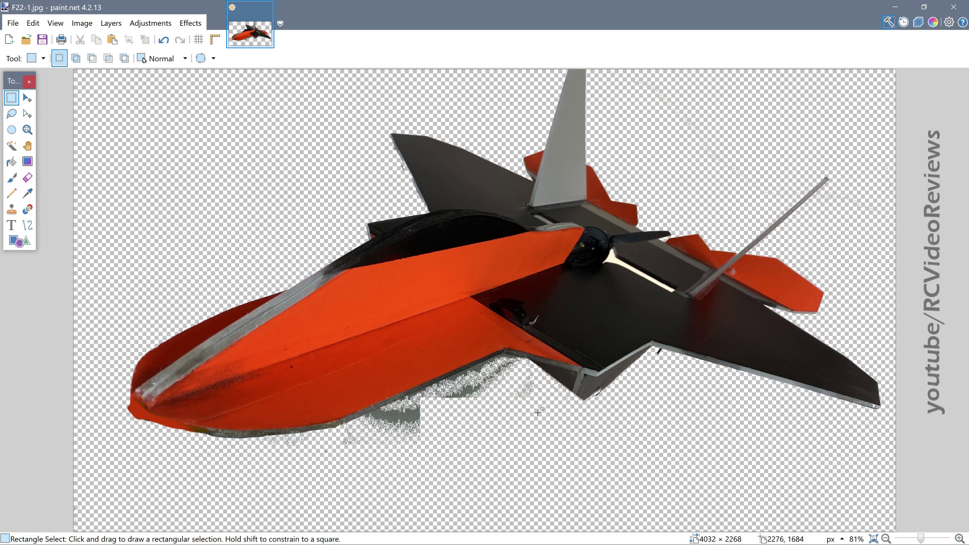
pyautogui.moveTo(537, 413); pyautogui.dragTo(445, 391)
pyautogui.press('Delete')
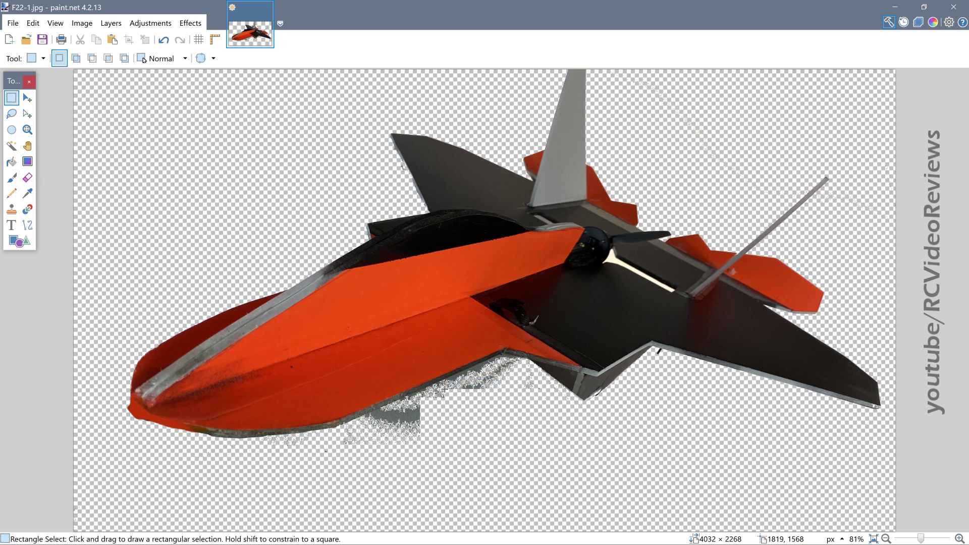
pyautogui.moveTo(449, 463); pyautogui.dragTo(387, 409)
pyautogui.press('Delete')
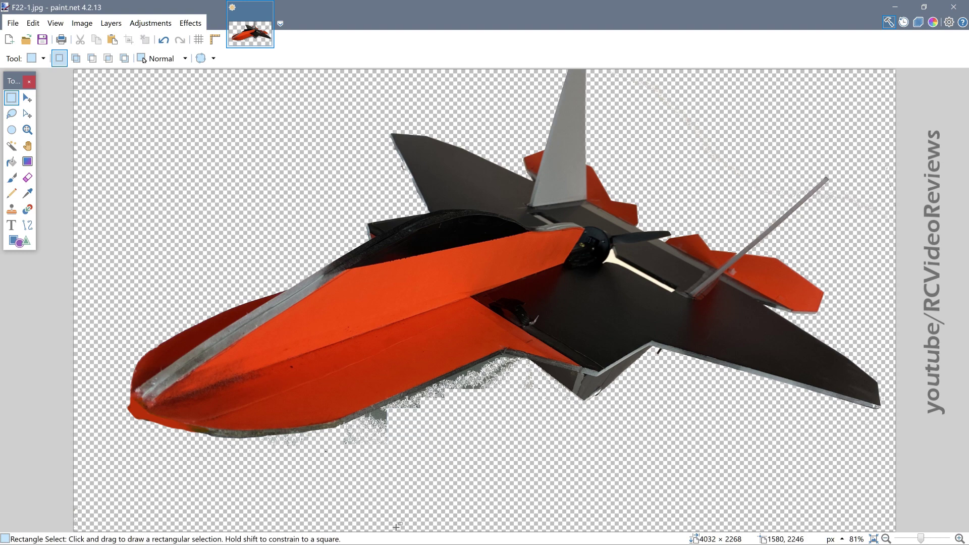
pyautogui.press('e')
pyautogui.click(15, 119)
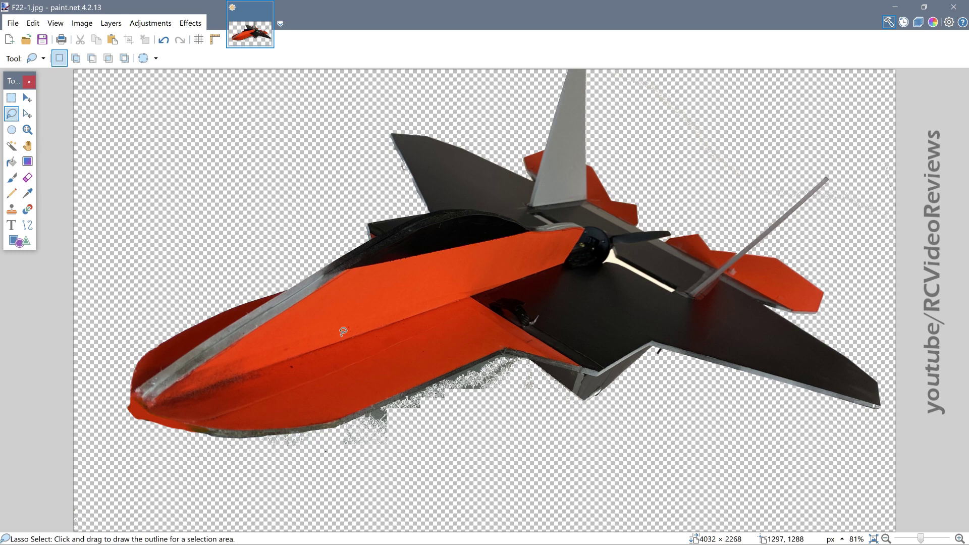
# - Lasso and erase the grey fringe under the fuselage, under the wing and along the wing edge
pyautogui.moveTo(444, 430)
pyautogui.mouseDown()
pyautogui.moveTo(386, 407)
pyautogui.moveTo(227, 467)
pyautogui.mouseUp()
pyautogui.press('Delete')
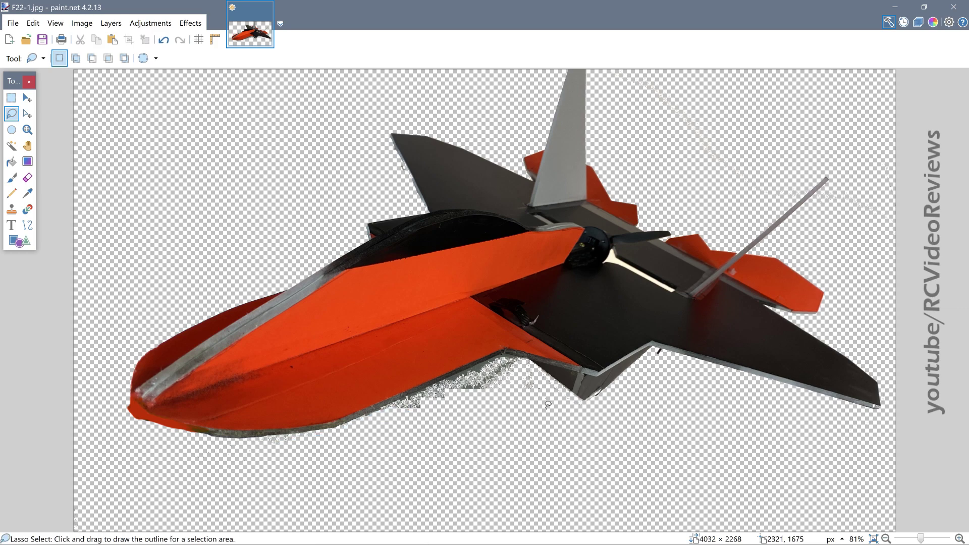
pyautogui.moveTo(547, 402)
pyautogui.mouseDown()
pyautogui.moveTo(470, 376)
pyautogui.moveTo(377, 415)
pyautogui.mouseUp()
pyautogui.press('Delete')
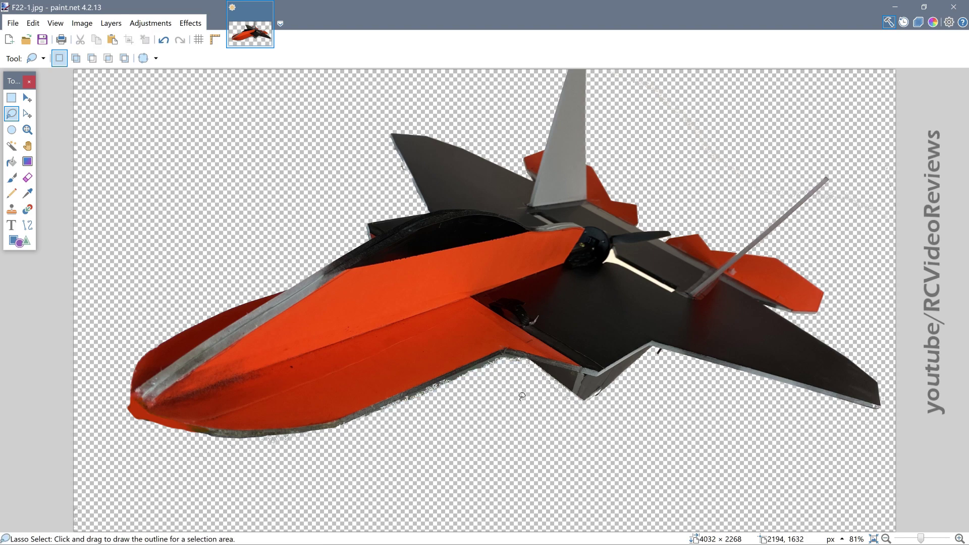
pyautogui.moveTo(508, 370)
pyautogui.mouseDown()
pyautogui.moveTo(478, 365)
pyautogui.moveTo(380, 409)
pyautogui.mouseUp()
pyautogui.press('Delete')
pyautogui.hotkey('ctrl', 'd')
pyautogui.scroll(-2, 726, 458)
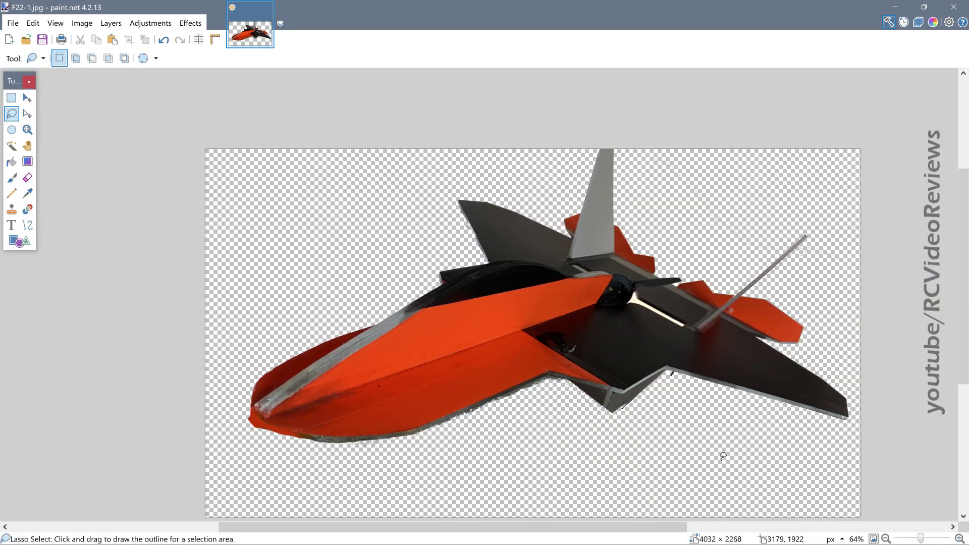
pyautogui.scroll(-3, 723, 456)
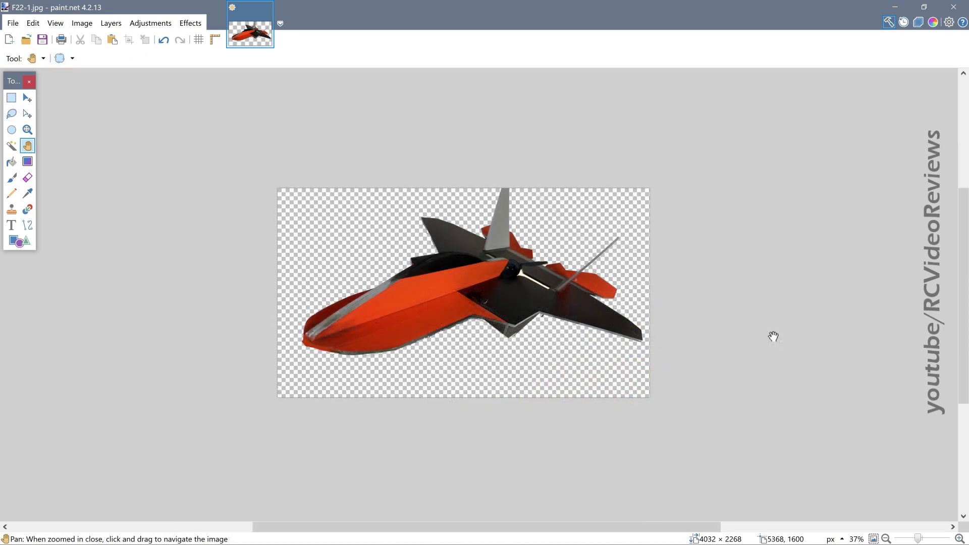
pyautogui.click(92, 28)
# - Resize the image from 4032 × 2268 to 192 × 108 pixels and zoom in on the result
pyautogui.click(97, 49)
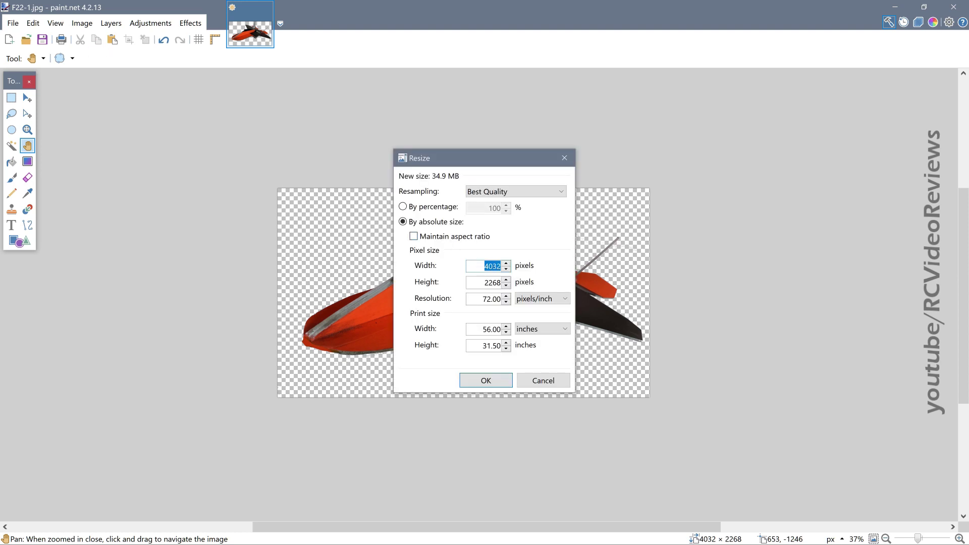
pyautogui.write('192')
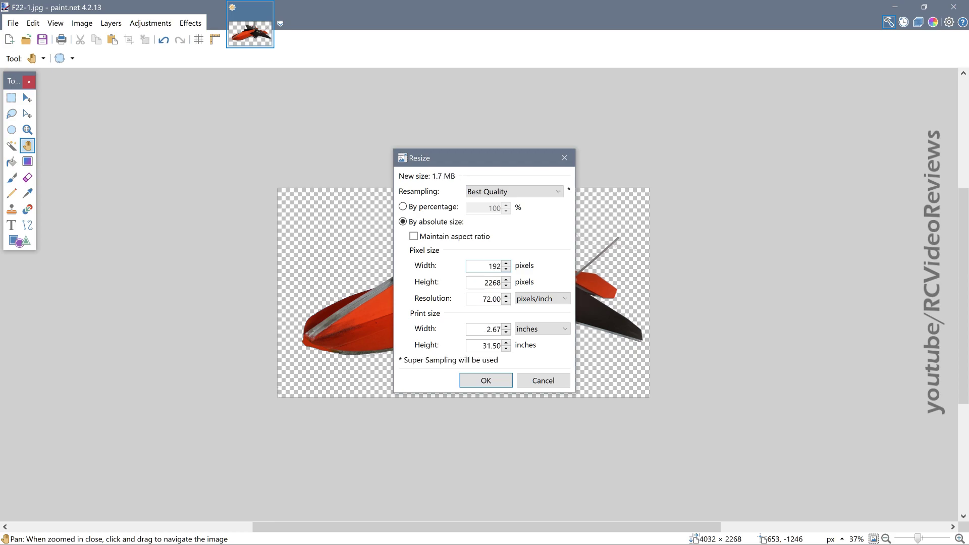
pyautogui.doubleClick(482, 282)
pyautogui.write('108')
pyautogui.doubleClick(479, 301)
pyautogui.click(484, 382)
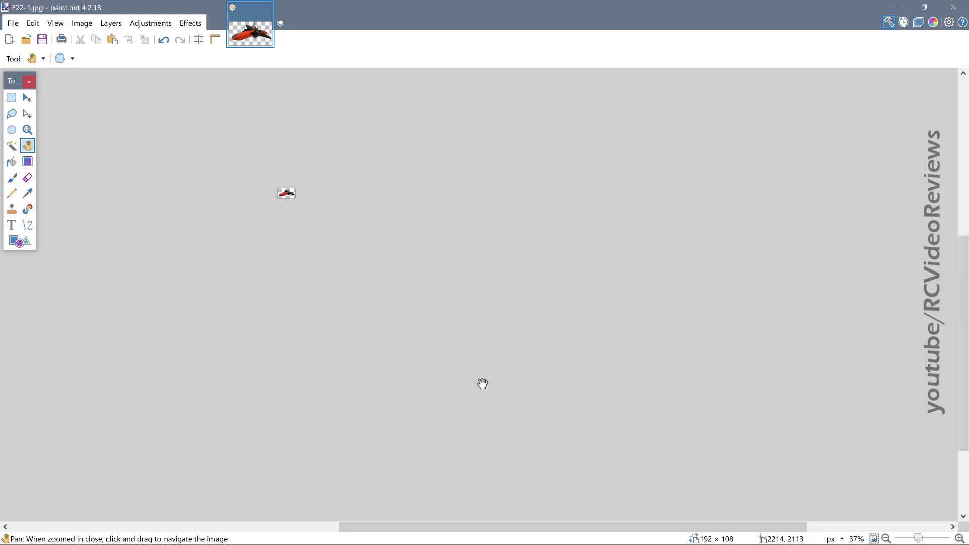
pyautogui.hscroll(-2, 482, 383)
pyautogui.scroll(6, 481, 384)
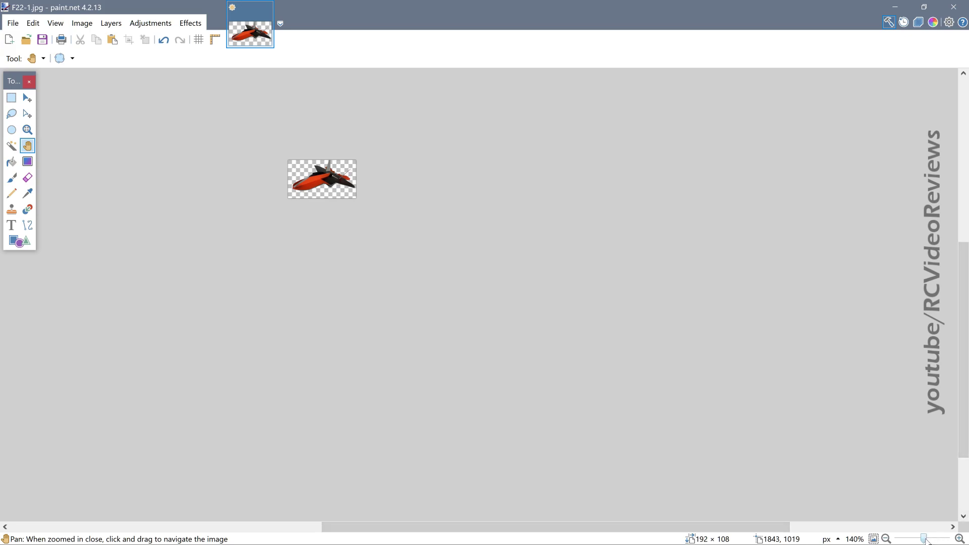
pyautogui.scroll(4, 596, 442)
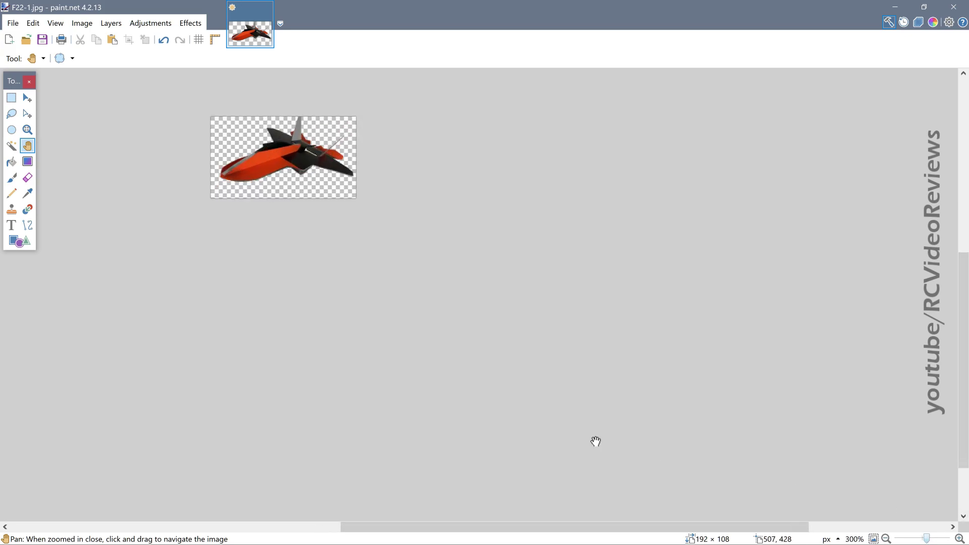
pyautogui.scroll(1, 595, 441)
pyautogui.moveTo(165, 96); pyautogui.dragTo(294, 242)
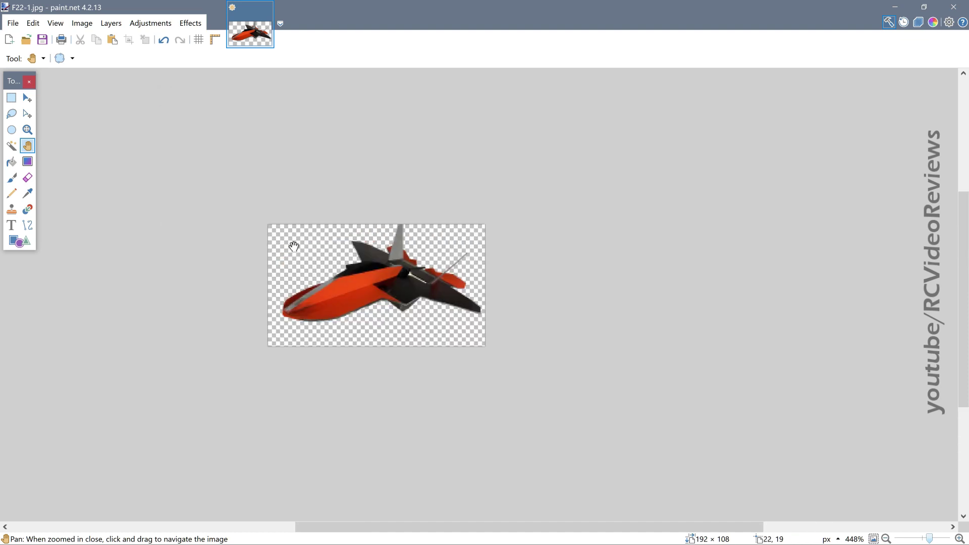
# - Start Save As with PNG as the file type and name the file F22
pyautogui.click(19, 26)
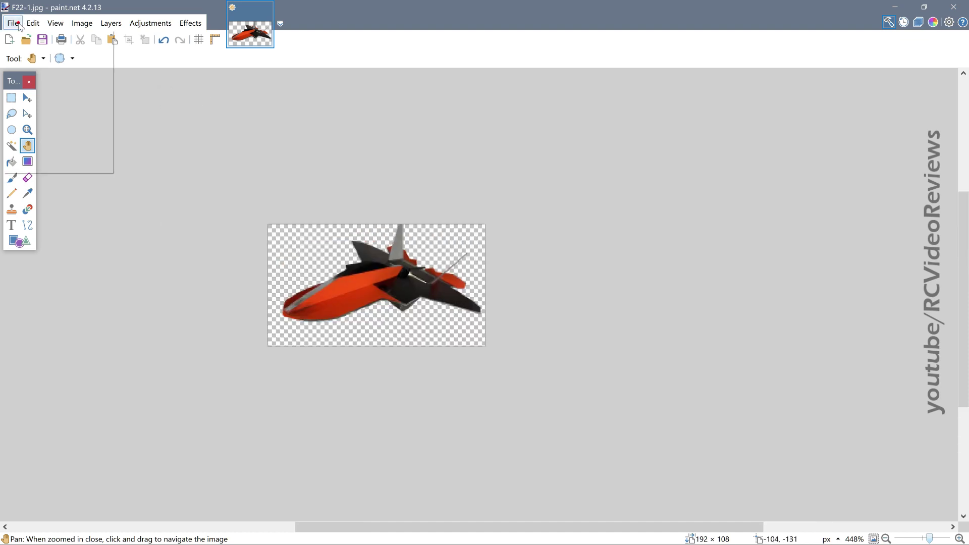
pyautogui.click(38, 104)
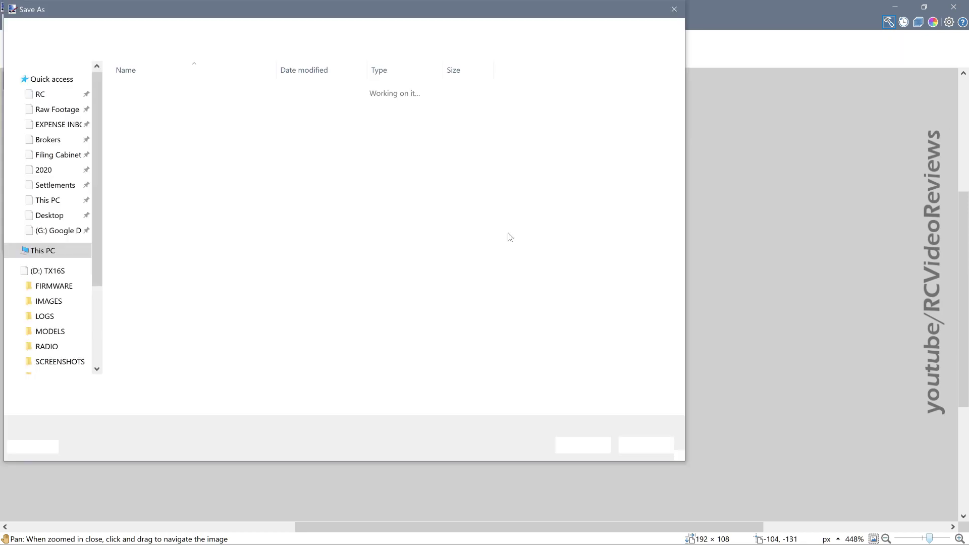
pyautogui.click(243, 401)
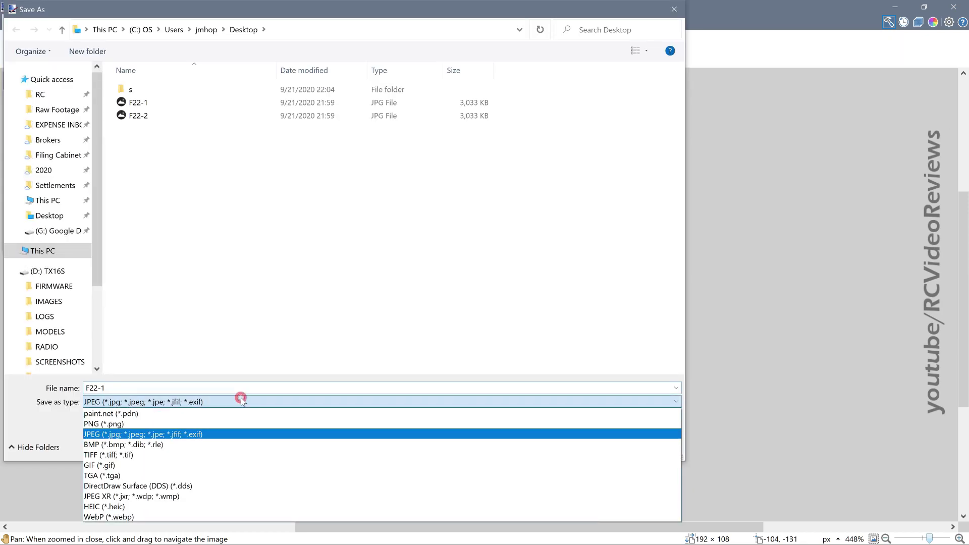
pyautogui.click(175, 424)
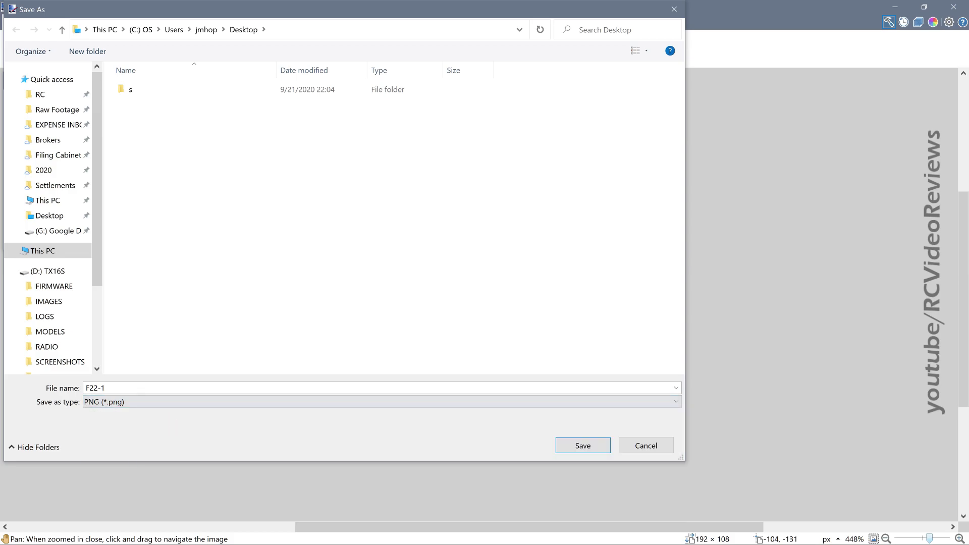
pyautogui.click(129, 388)
pyautogui.write('F22')
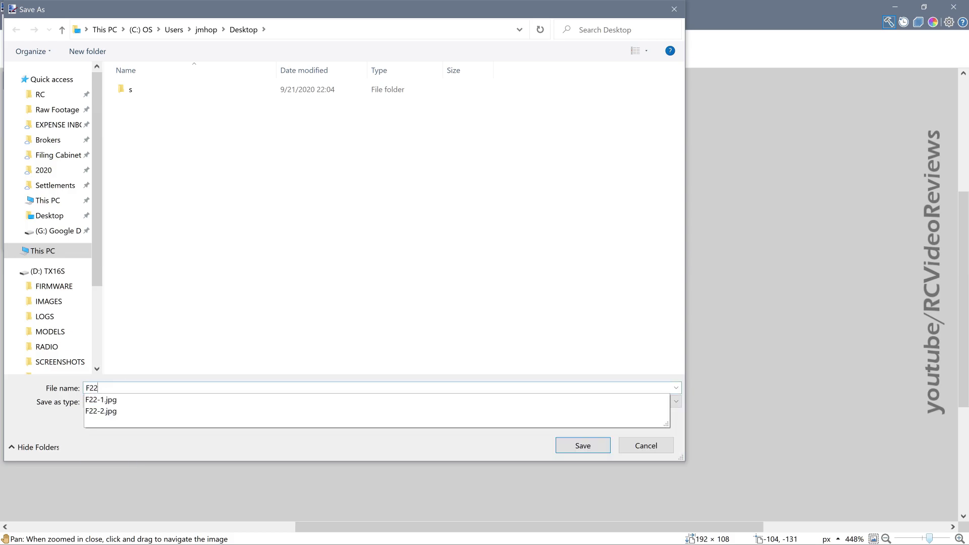
pyautogui.write('-Rapt')
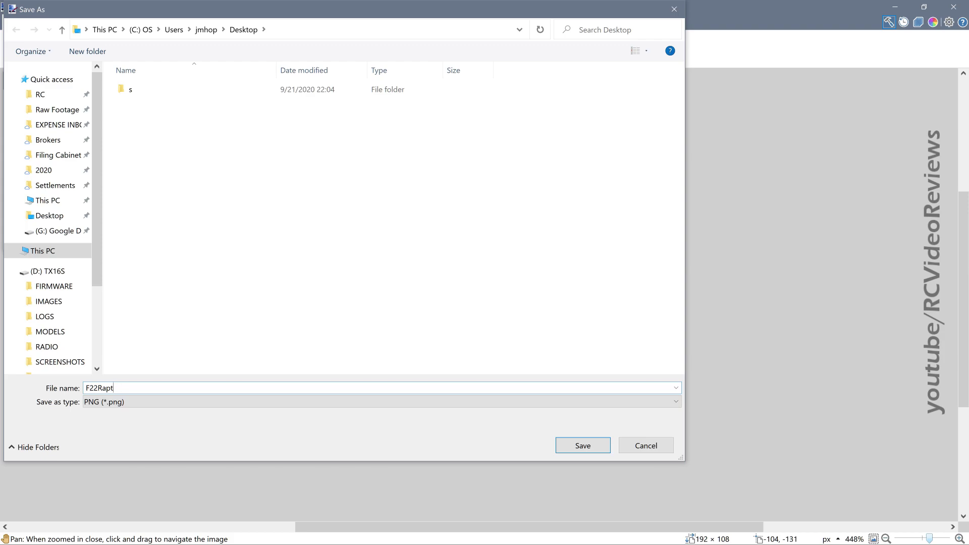
pyautogui.press('BackSpace')
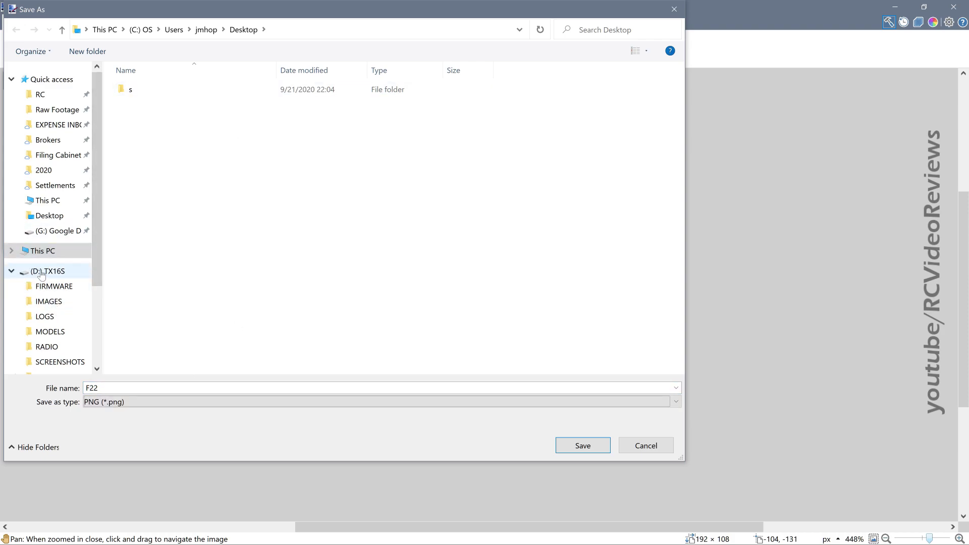
# - Save the PNG into the TX16S IMAGES folder, accepting the default PNG settings
pyautogui.click(42, 303)
pyautogui.click(115, 387)
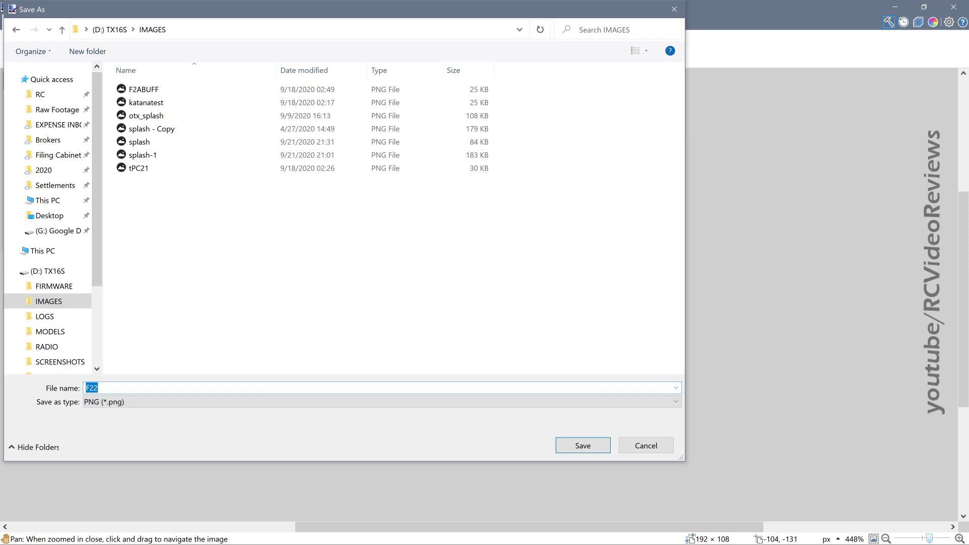
pyautogui.click(564, 449)
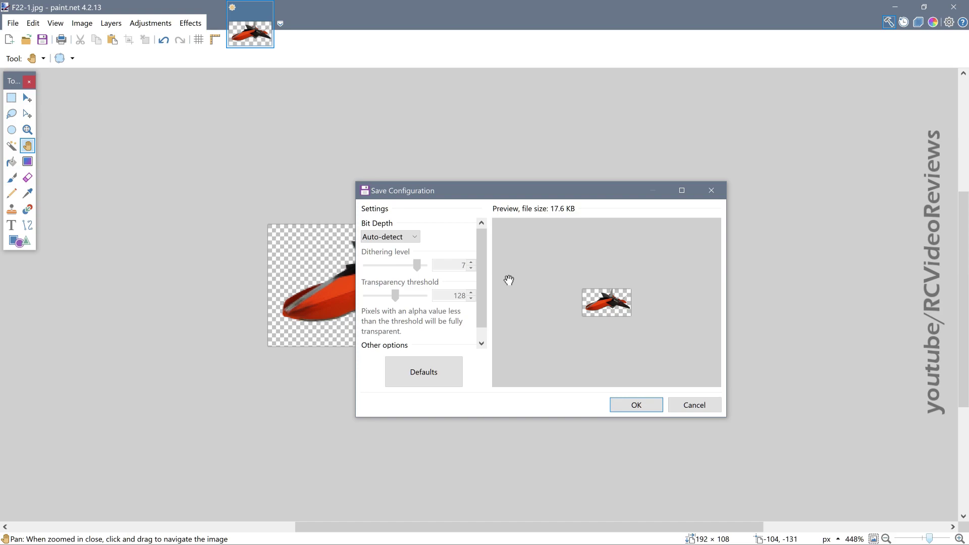
pyautogui.click(626, 409)
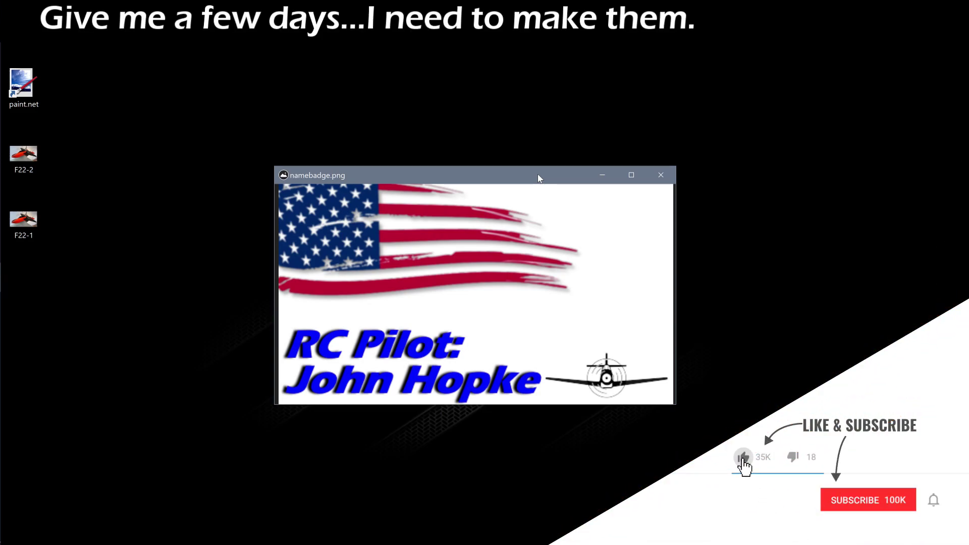
pyautogui.press('Right')
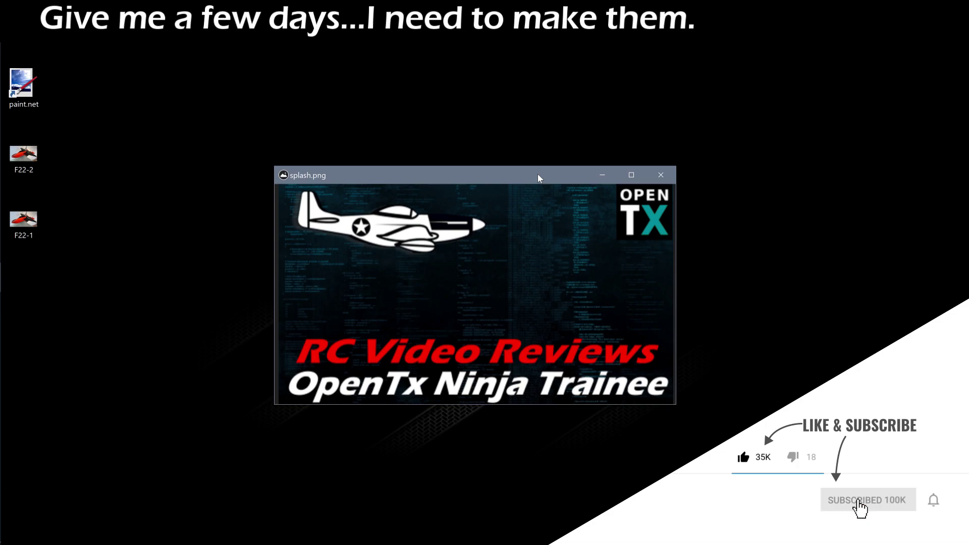
pyautogui.press('Left')
pyautogui.press('Right')
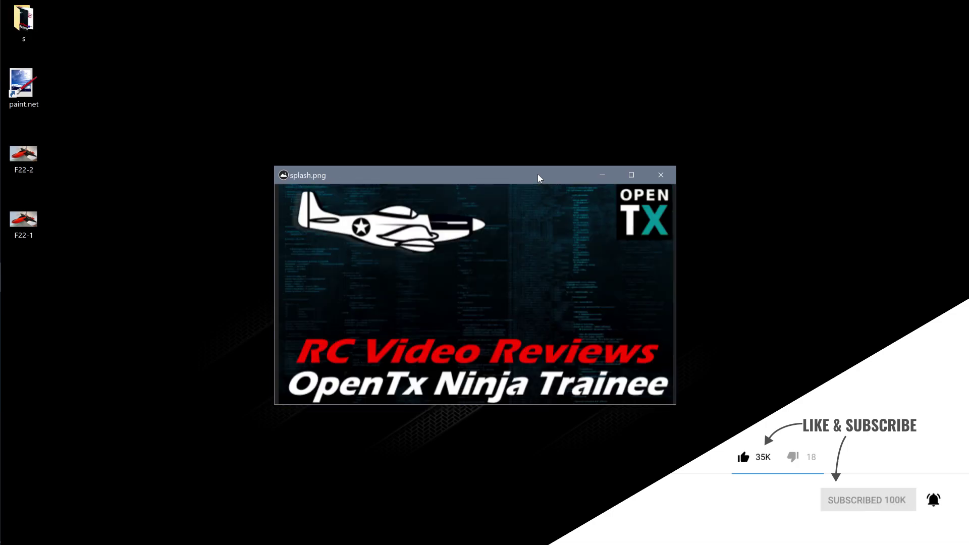
pyautogui.press('Left')
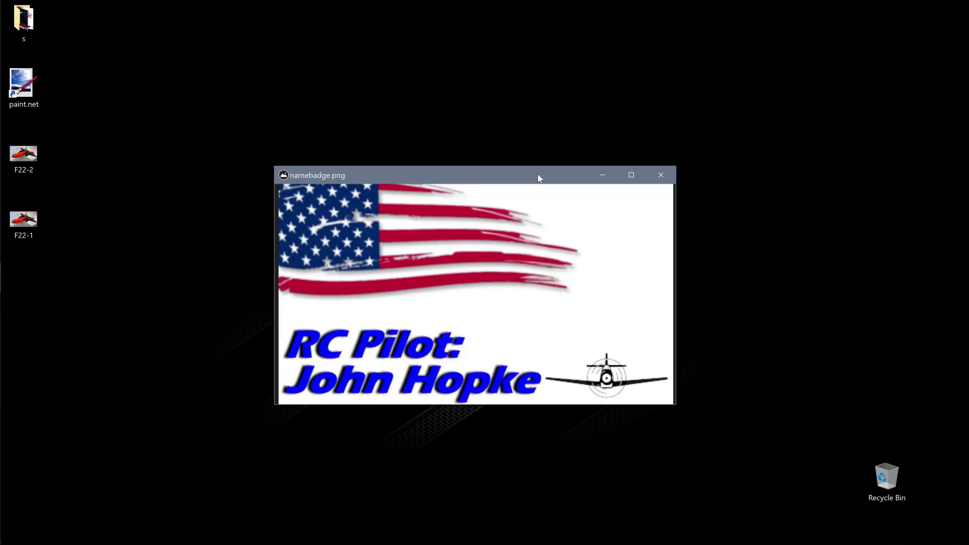